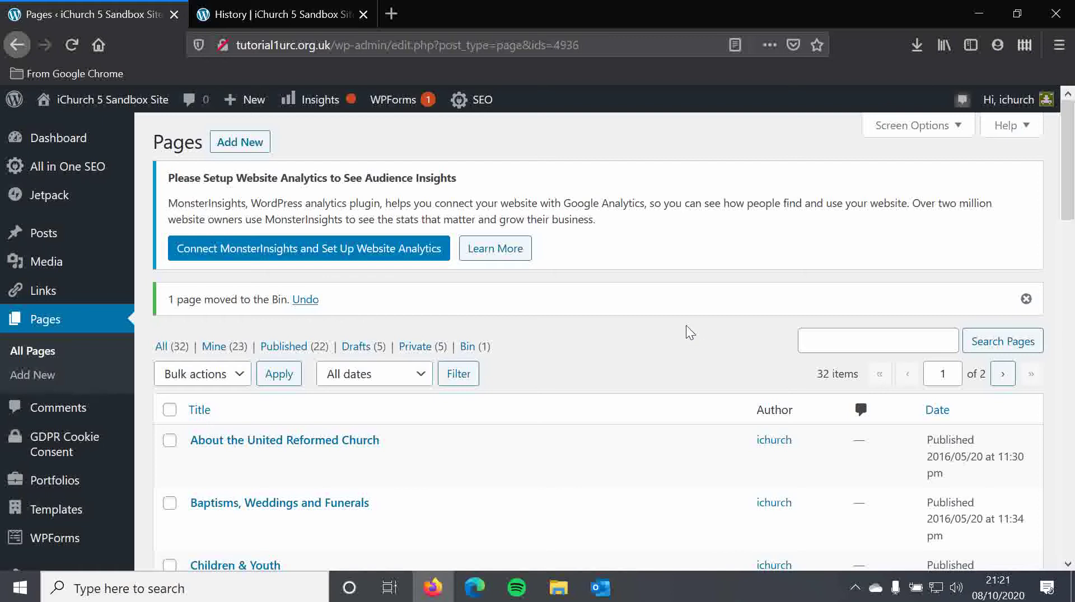
# - Add a new page and title it "Tutorial Page"
pyautogui.click(239, 144)
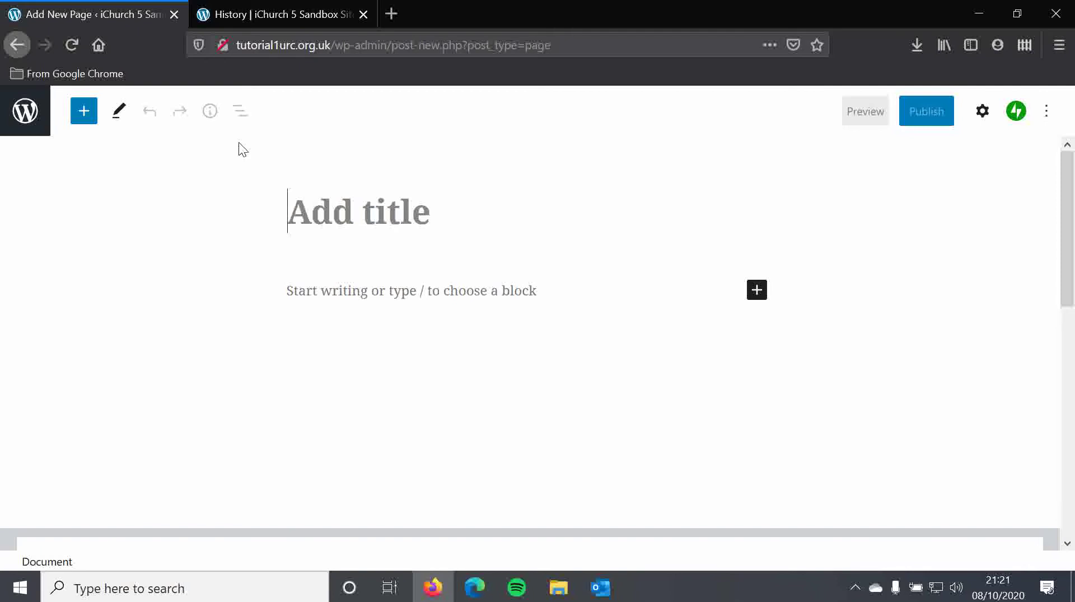
pyautogui.write('Tutorial Page')
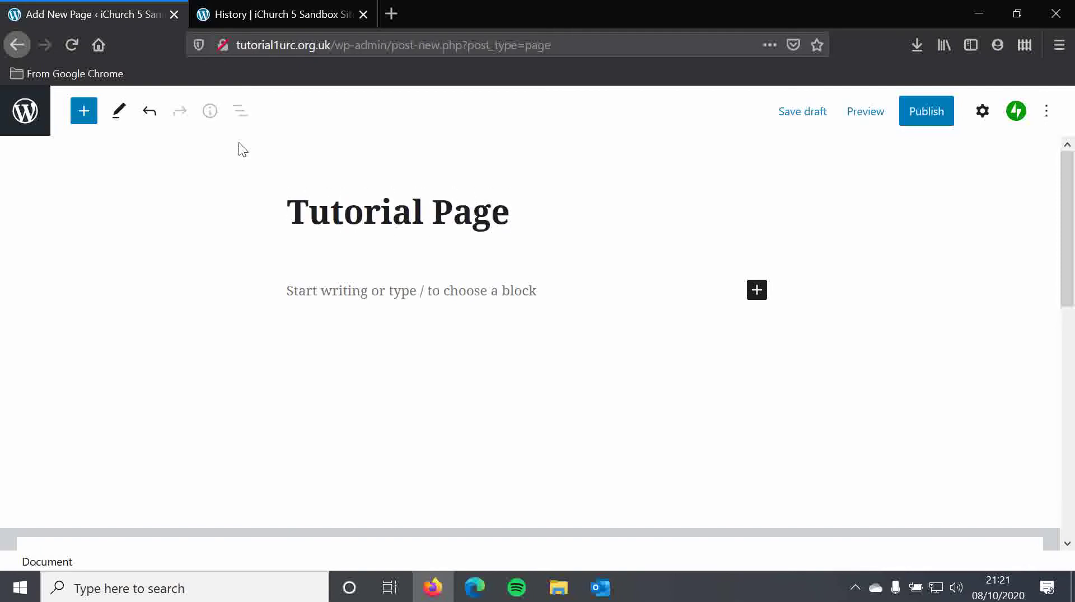
# - Write "I'm going to start writing here." in the classic paragraph block below the page title
pyautogui.click(399, 295)
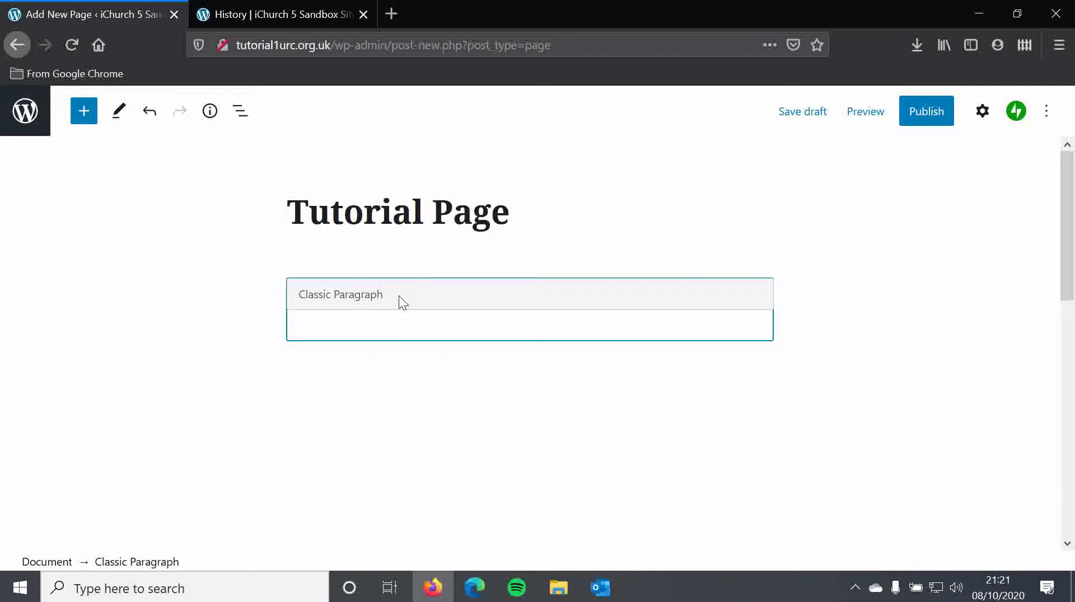
pyautogui.click(391, 339)
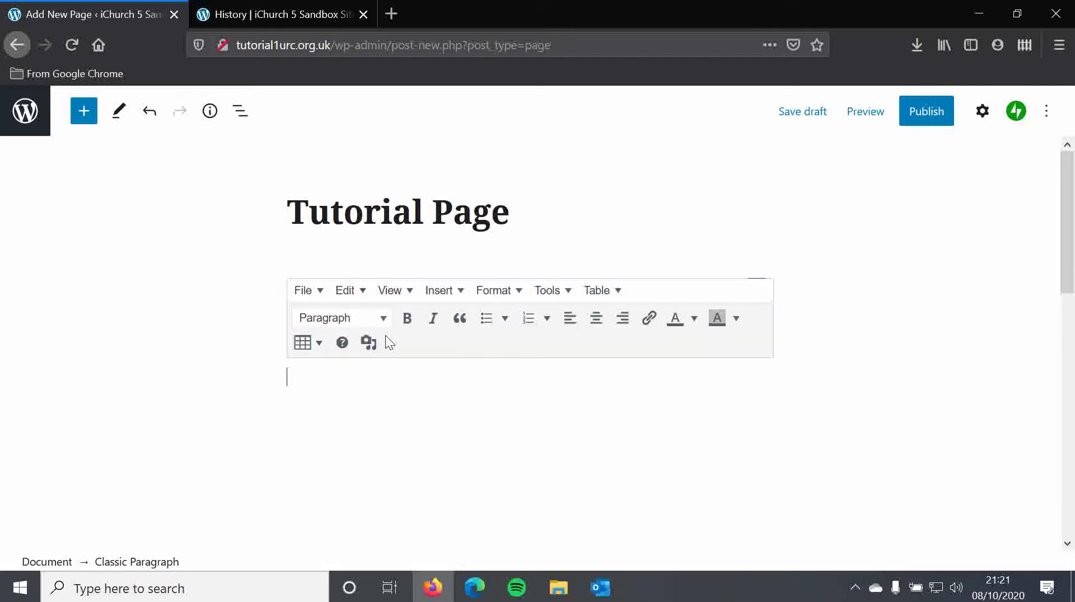
pyautogui.write("I'm going to sta")
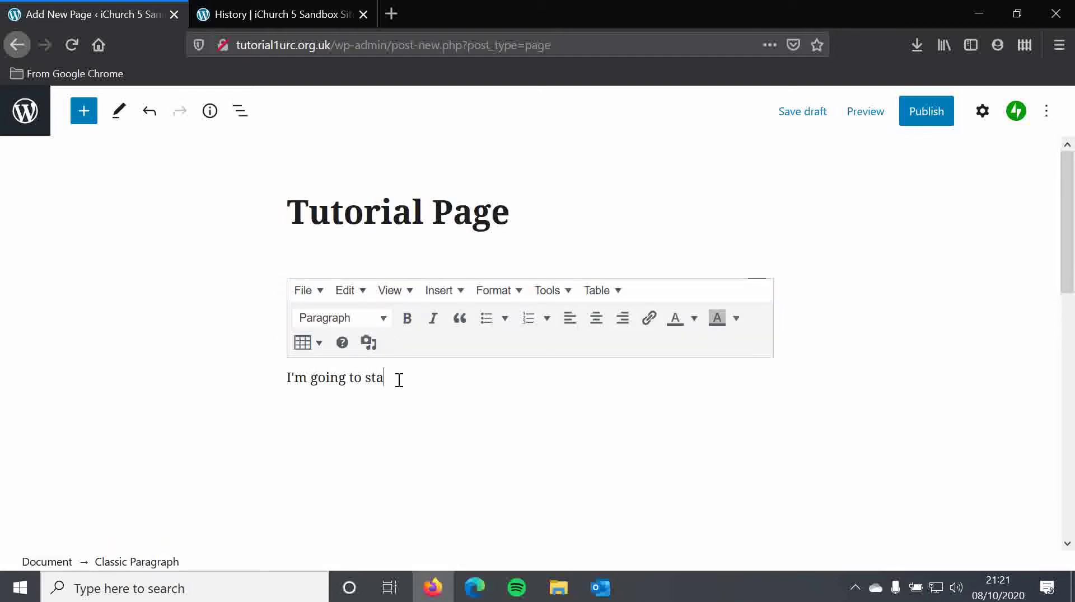
pyautogui.write('rt writing here.')
pyautogui.click(517, 215)
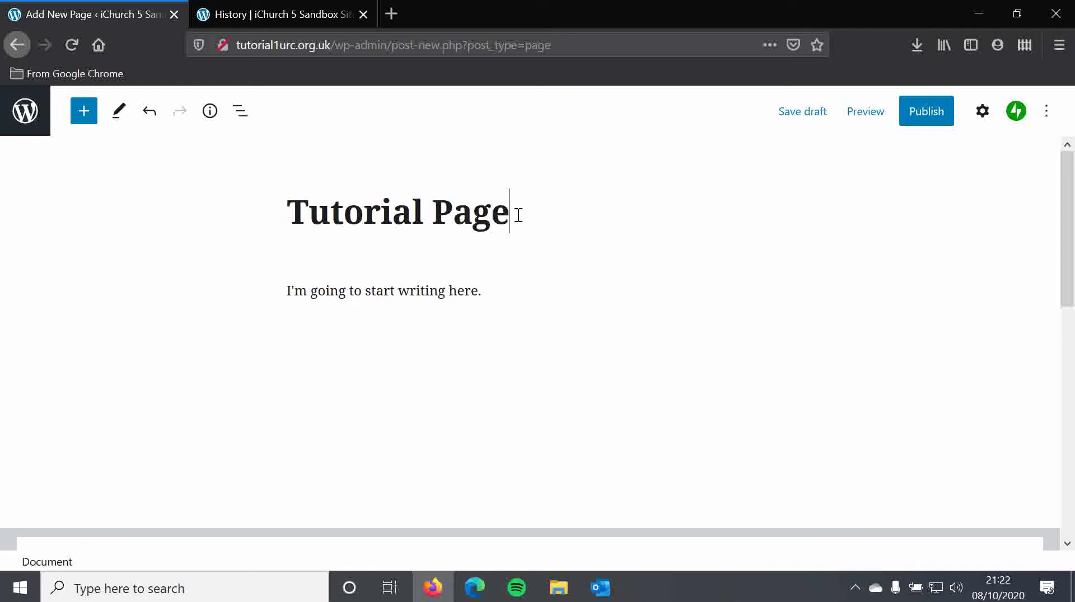
# - Insert a Paragraph block into the page and enter the text "Hello" in it
pyautogui.click(80, 113)
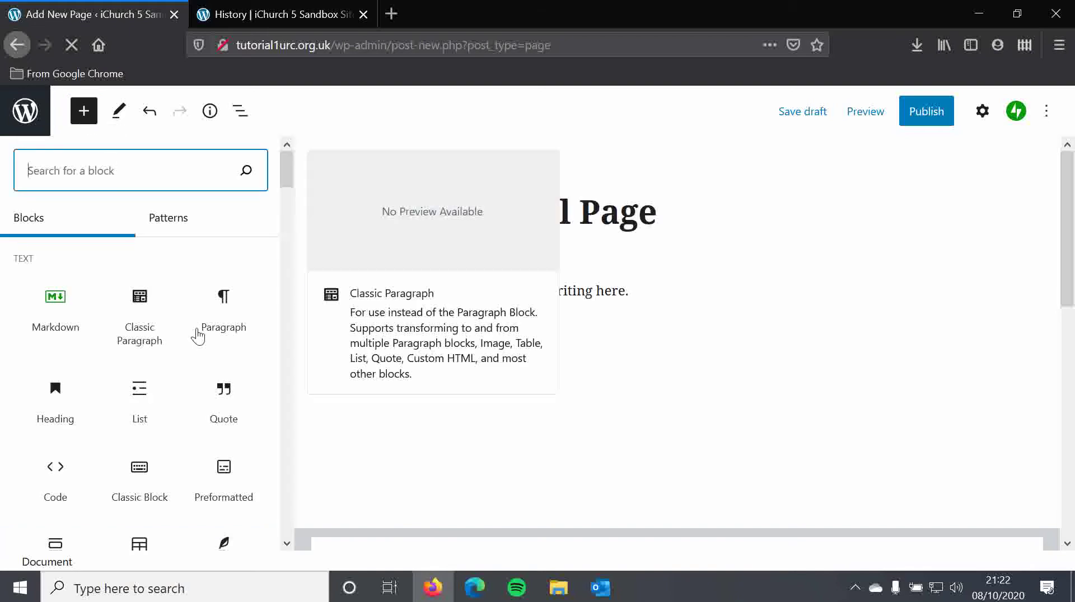
pyautogui.click(226, 309)
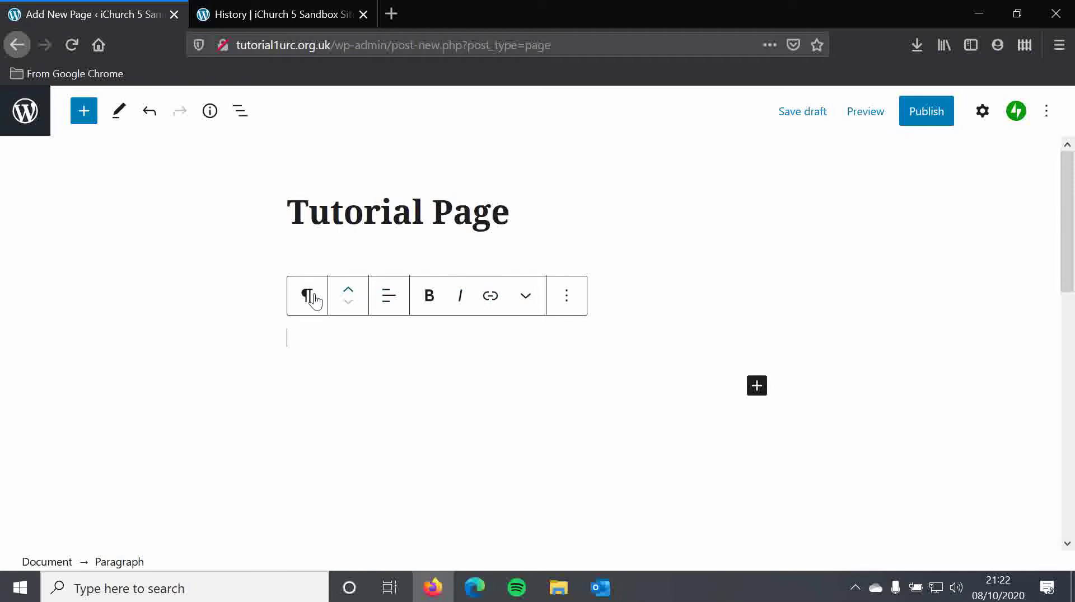
pyautogui.click(565, 296)
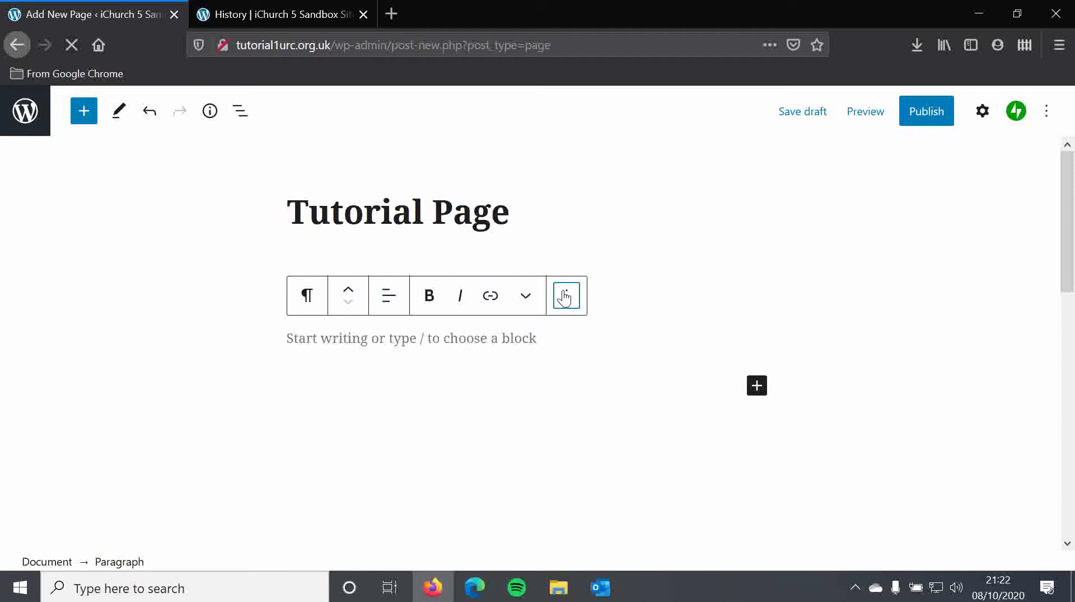
pyautogui.click(469, 341)
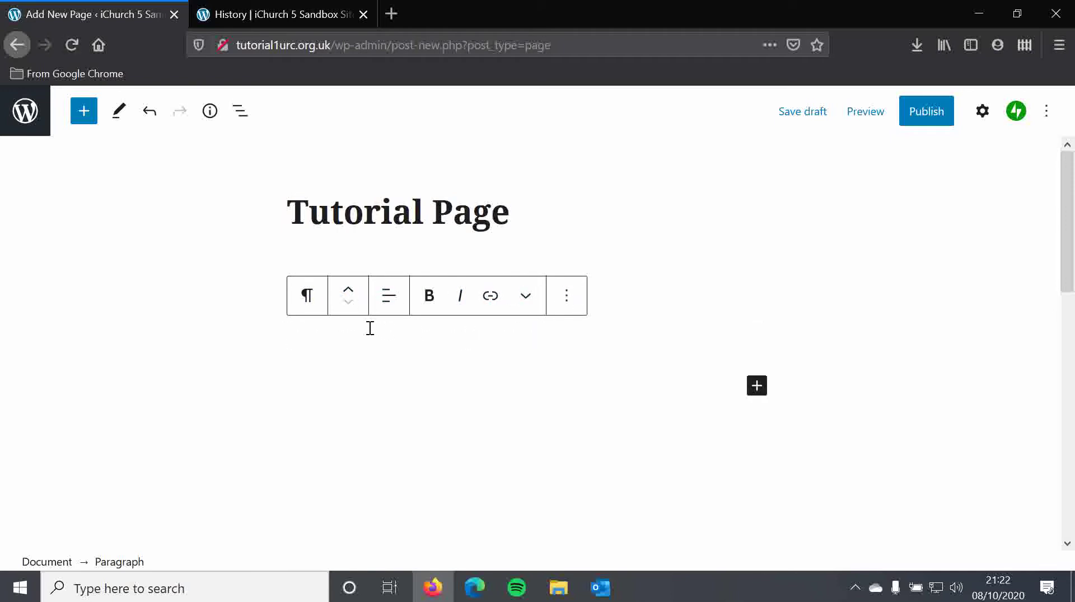
pyautogui.write('Hello')
# - Move the "Hello" paragraph up above the classic paragraph block
pyautogui.click(348, 291)
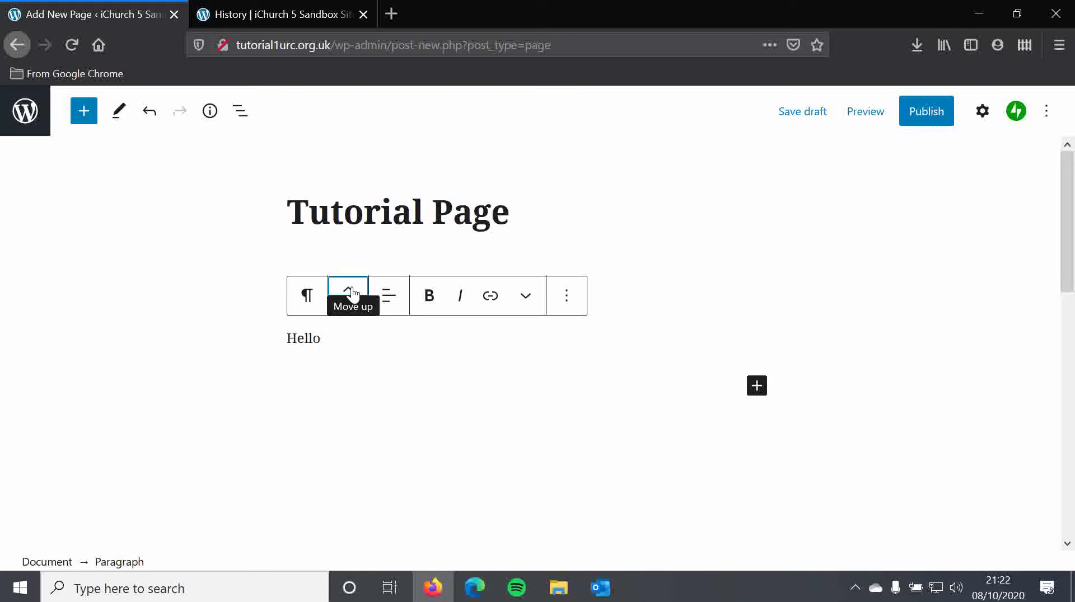
pyautogui.click(348, 256)
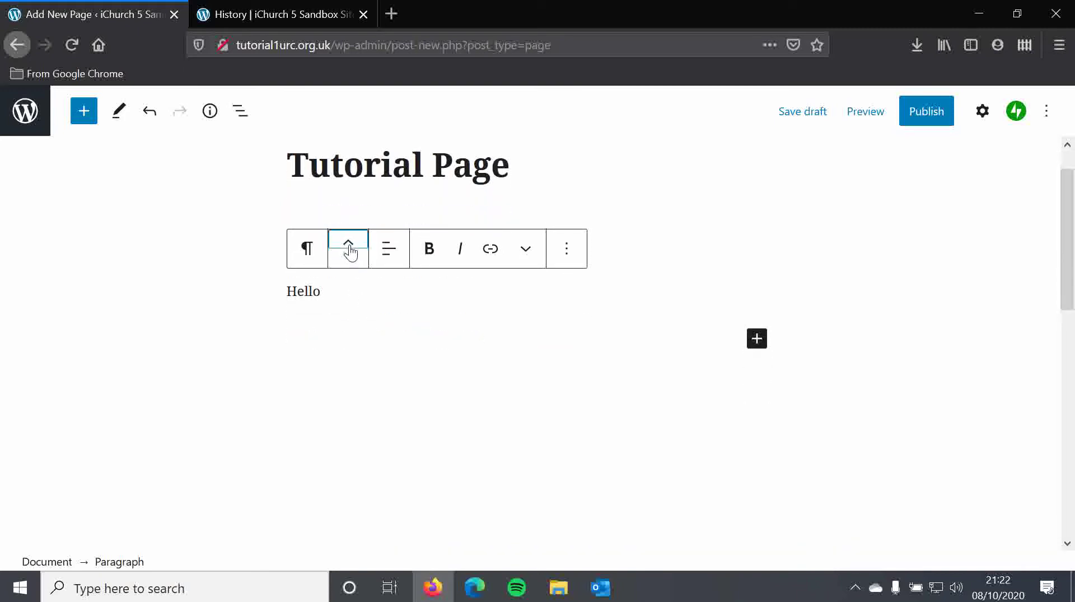
pyautogui.click(348, 242)
pyautogui.hotkey('ctrl', 'z')
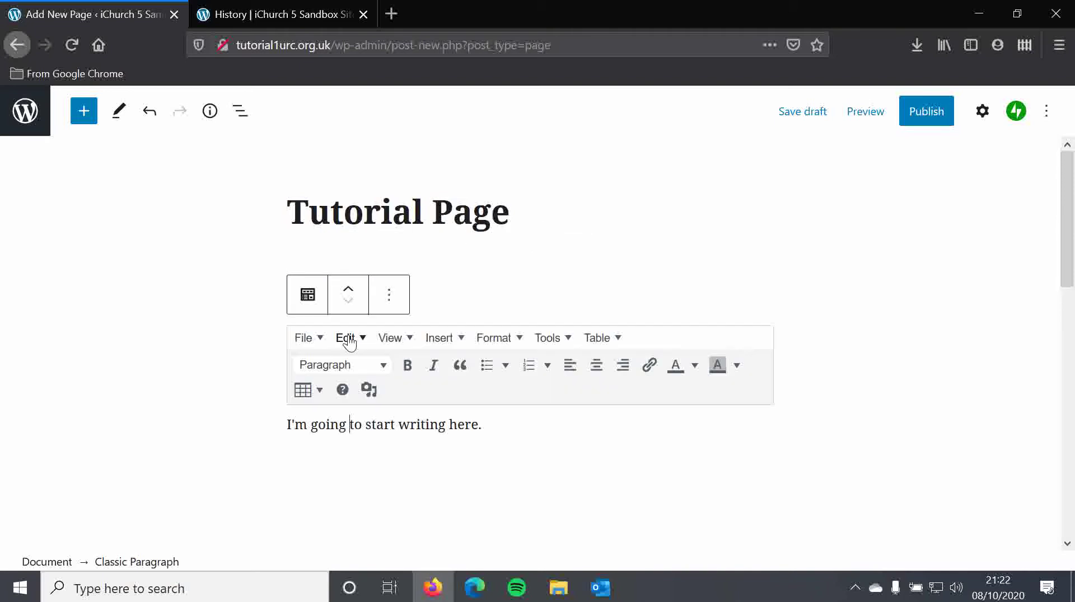
# - Remove the classic paragraph block containing "I'm going to start writing here." from the page
pyautogui.click(392, 295)
pyautogui.scroll(-3, 439, 505)
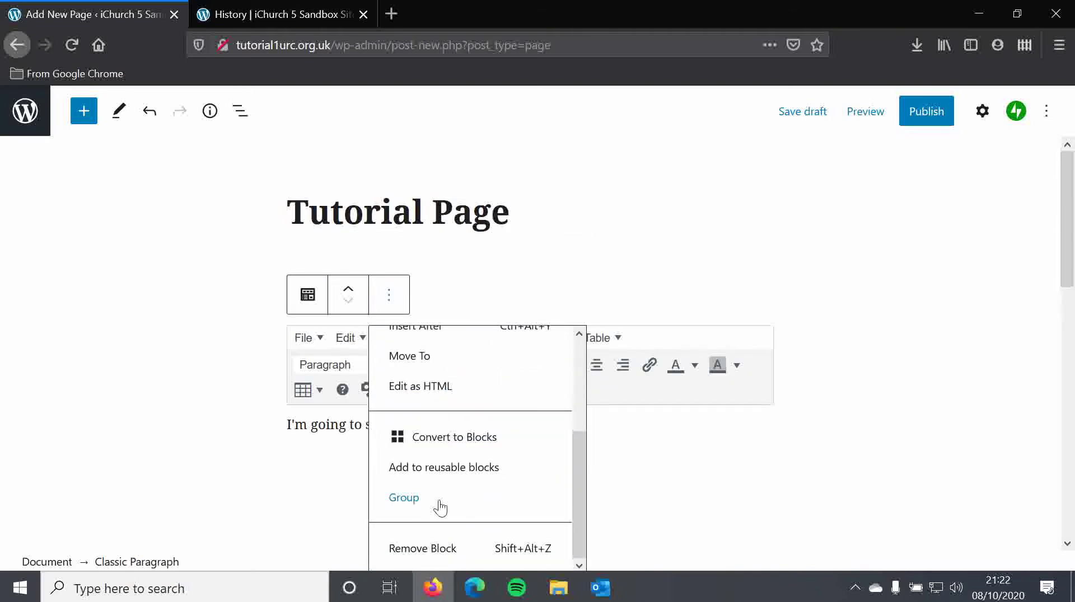
pyautogui.click(461, 548)
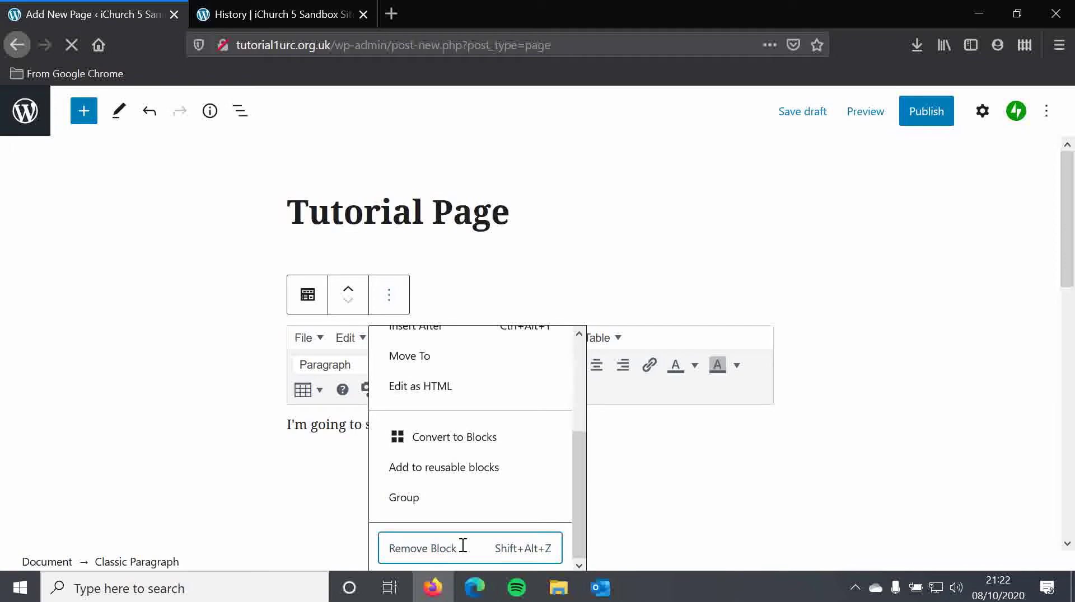
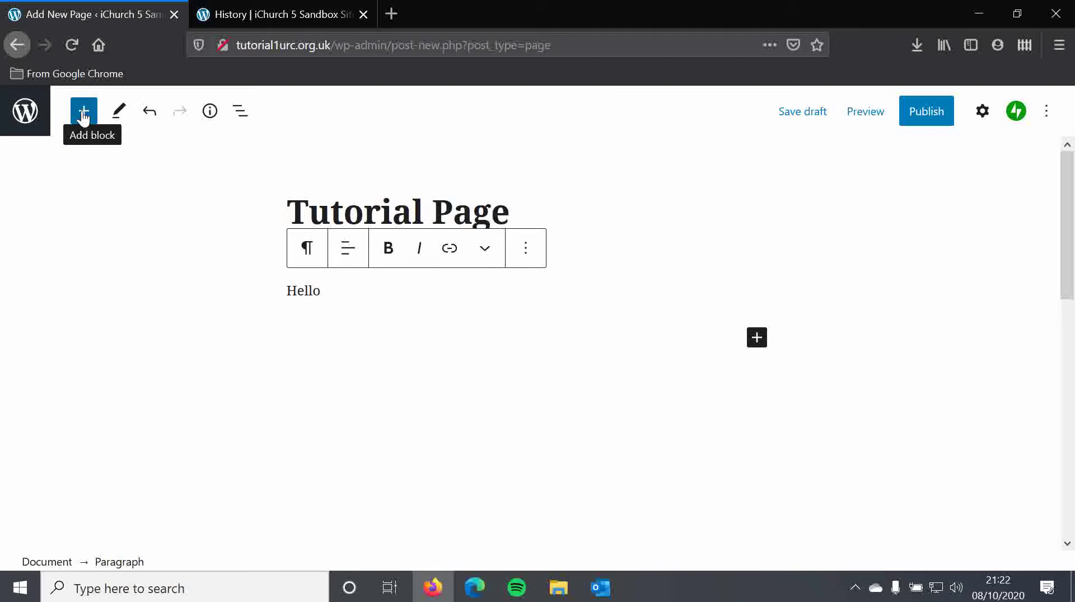
# - Search for the Columns block and insert it below the "Hello" paragraph with the 50/50 variation
pyautogui.click(83, 116)
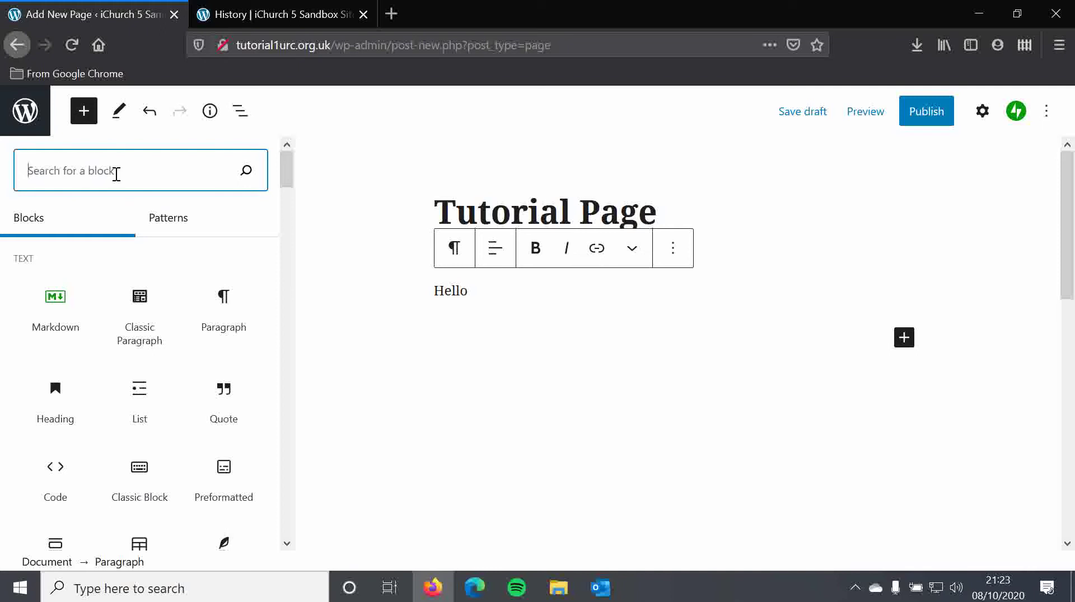
pyautogui.write('columns')
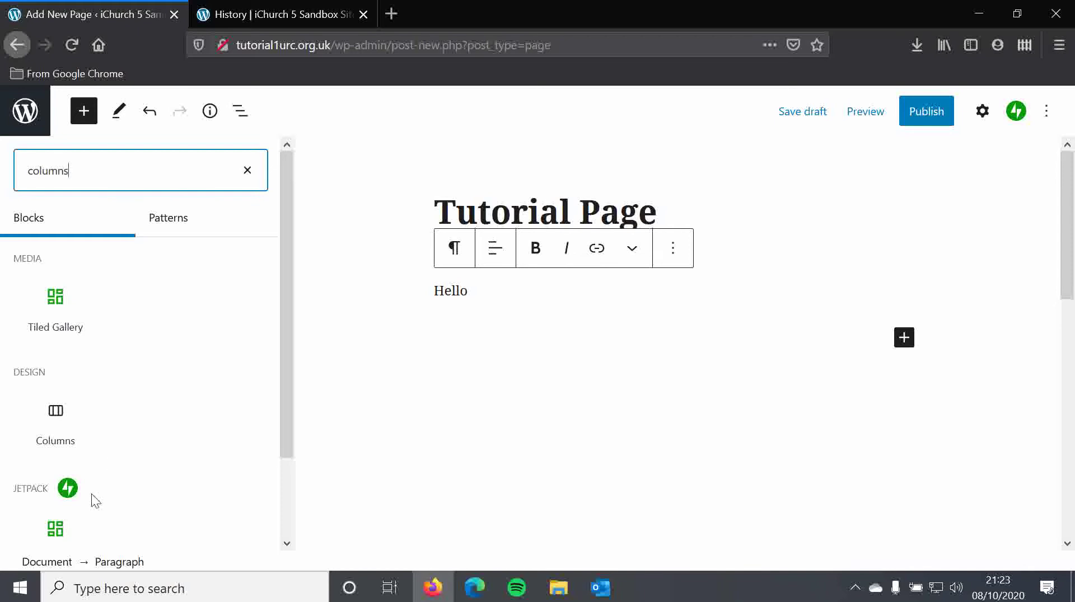
pyautogui.click(65, 429)
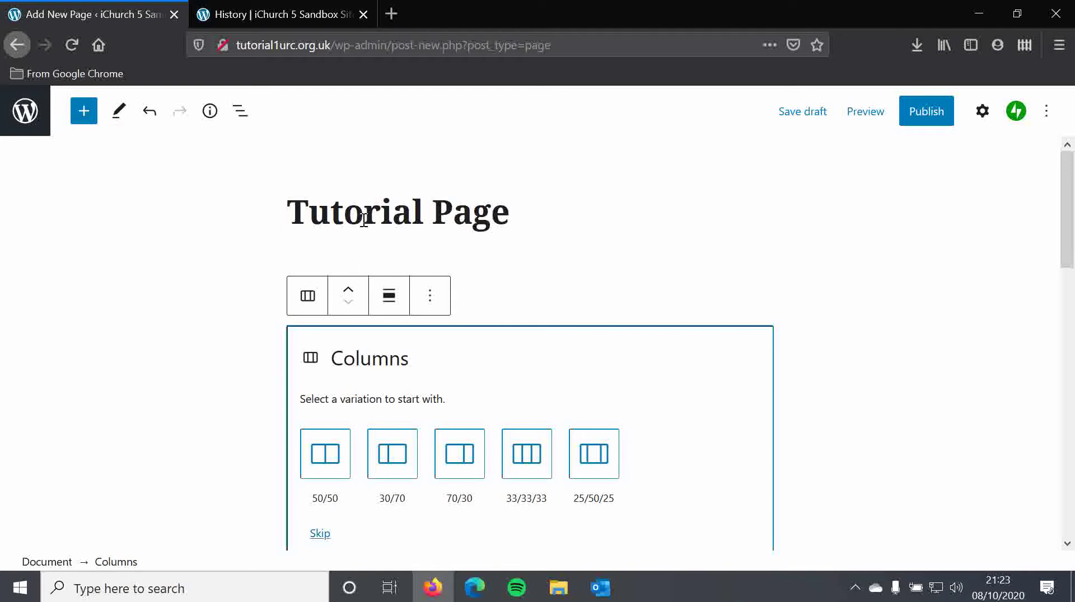
pyautogui.scroll(-2, 366, 369)
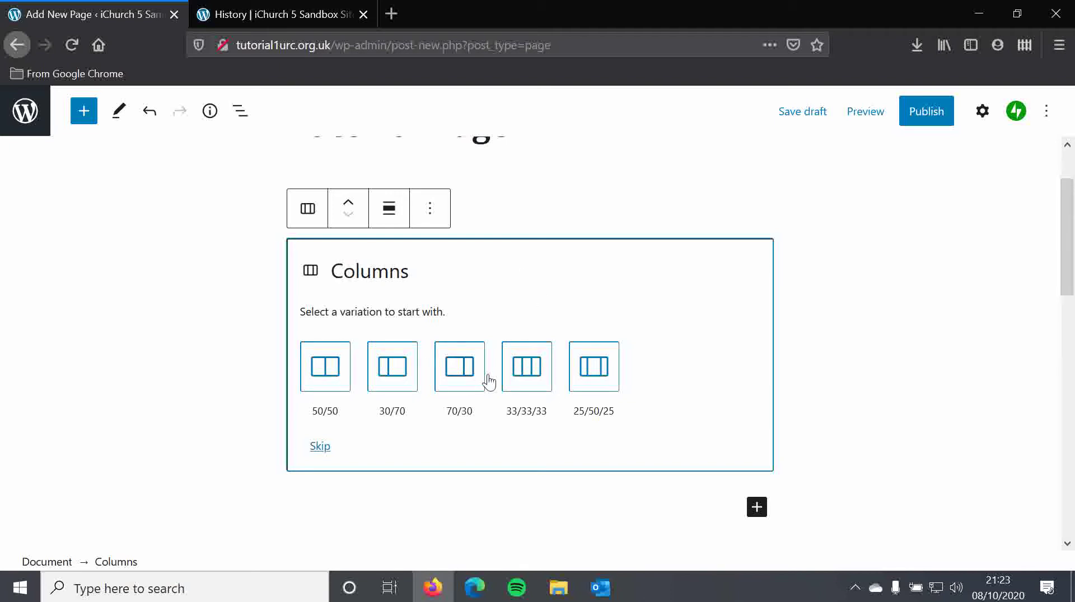
pyautogui.click(330, 364)
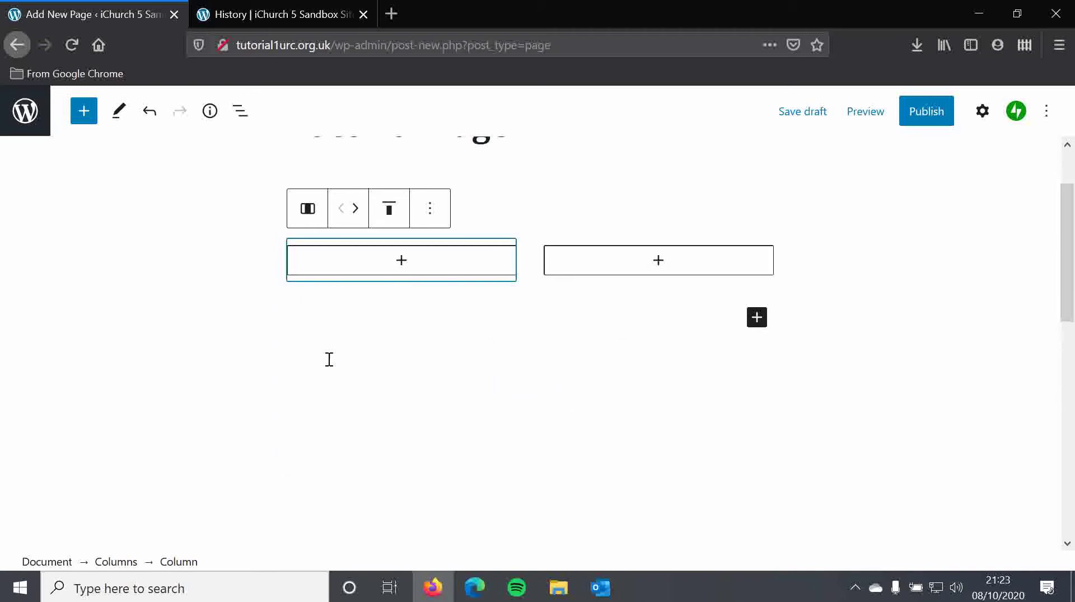
# - Add a Paragraph block to the first column with the text "This is column 1."
pyautogui.scroll(3, 522, 353)
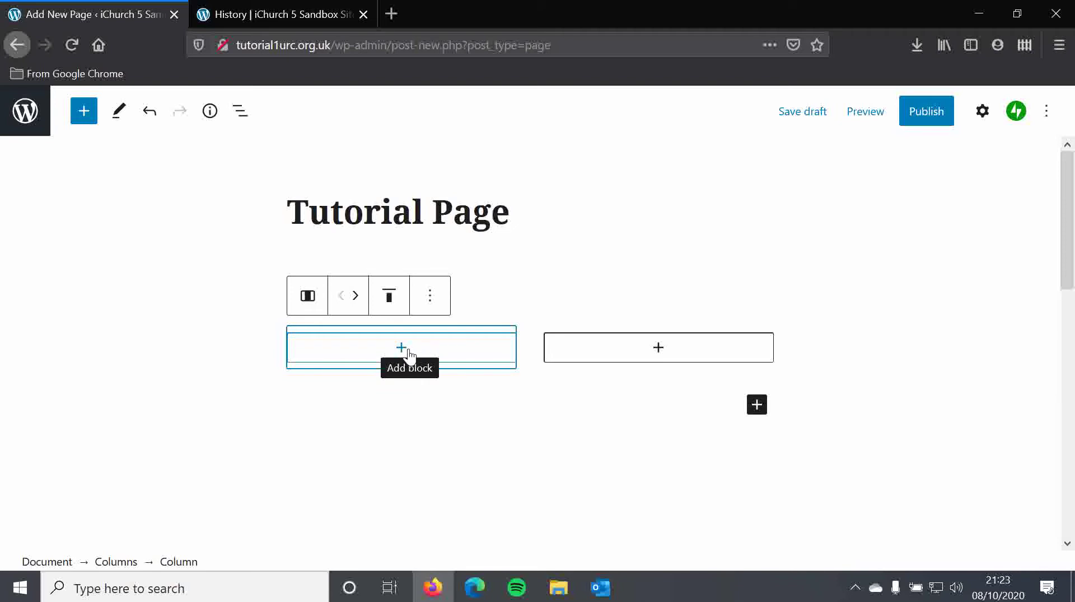
pyautogui.click(408, 355)
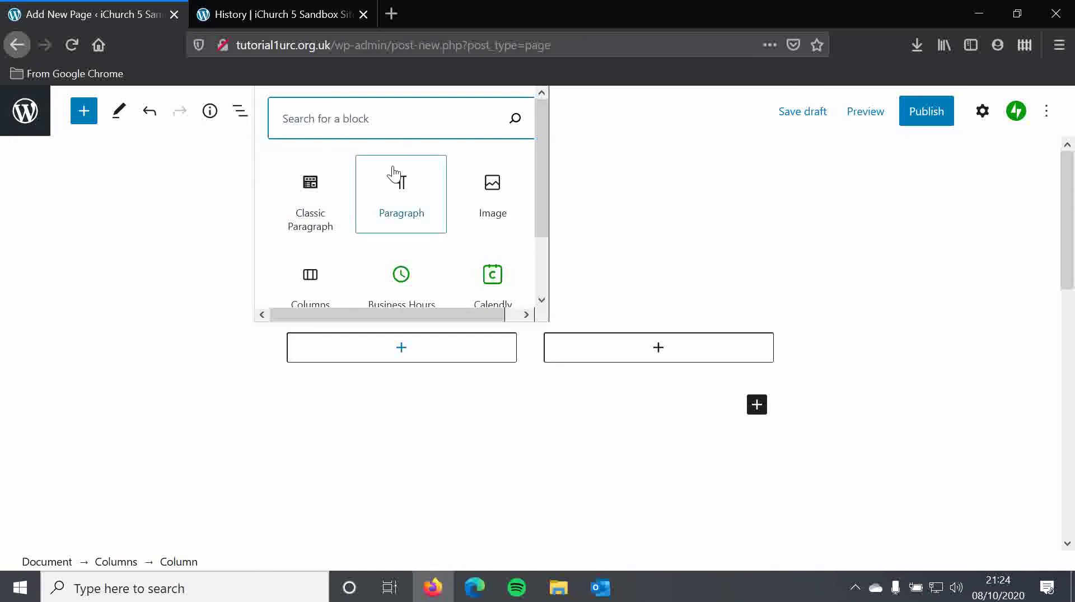
pyautogui.scroll(-3, 376, 219)
pyautogui.scroll(3, 364, 207)
pyautogui.click(393, 192)
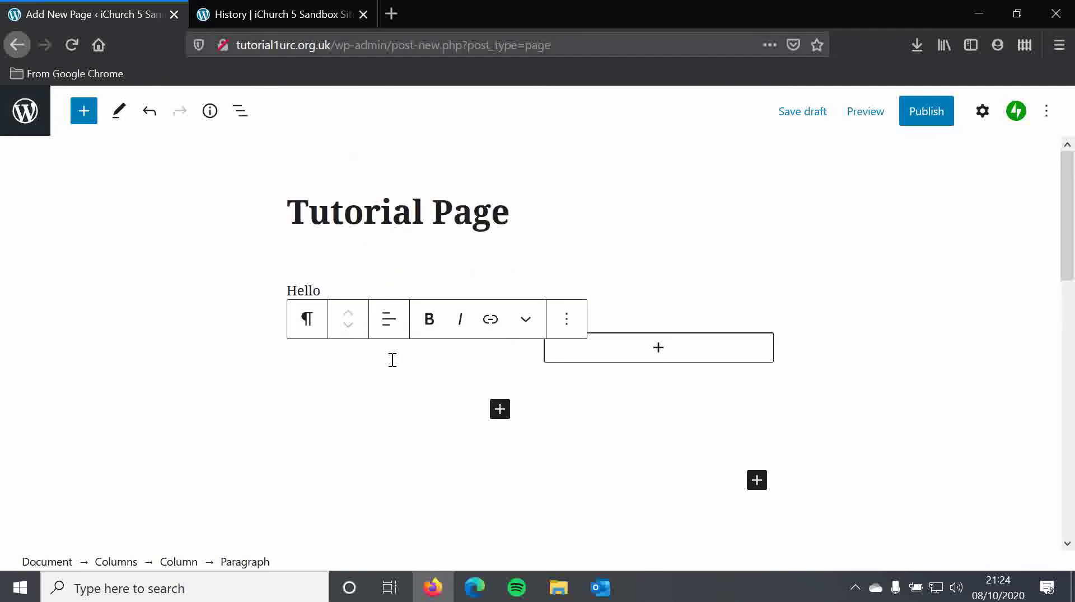
pyautogui.write('This is column 1.')
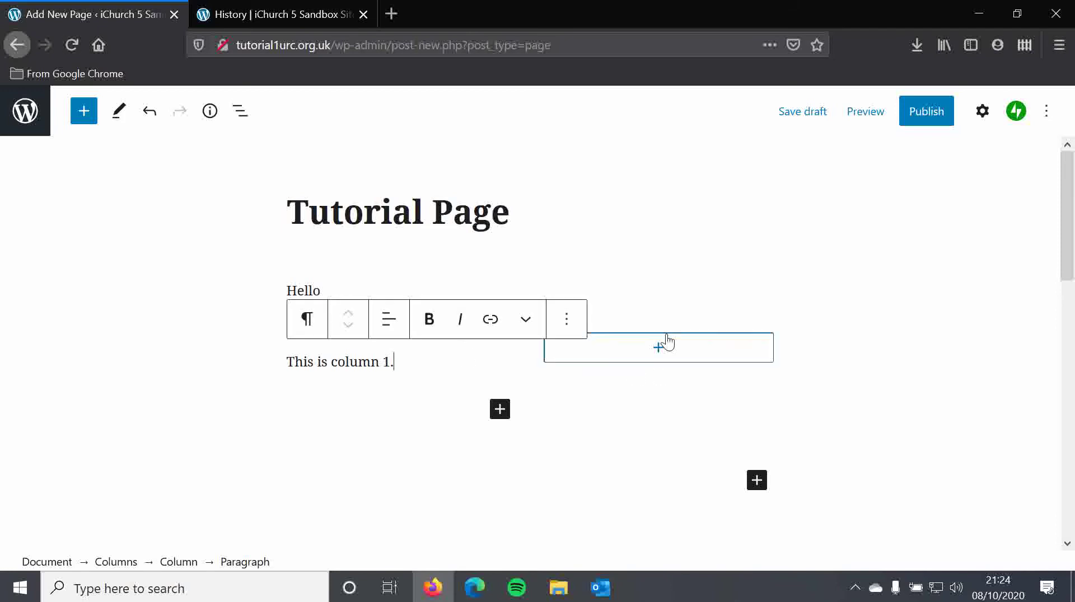
# - Add an Image block to the second column and insert the Easter crosses picture IMG_6448.jpg from the media library
pyautogui.click(659, 351)
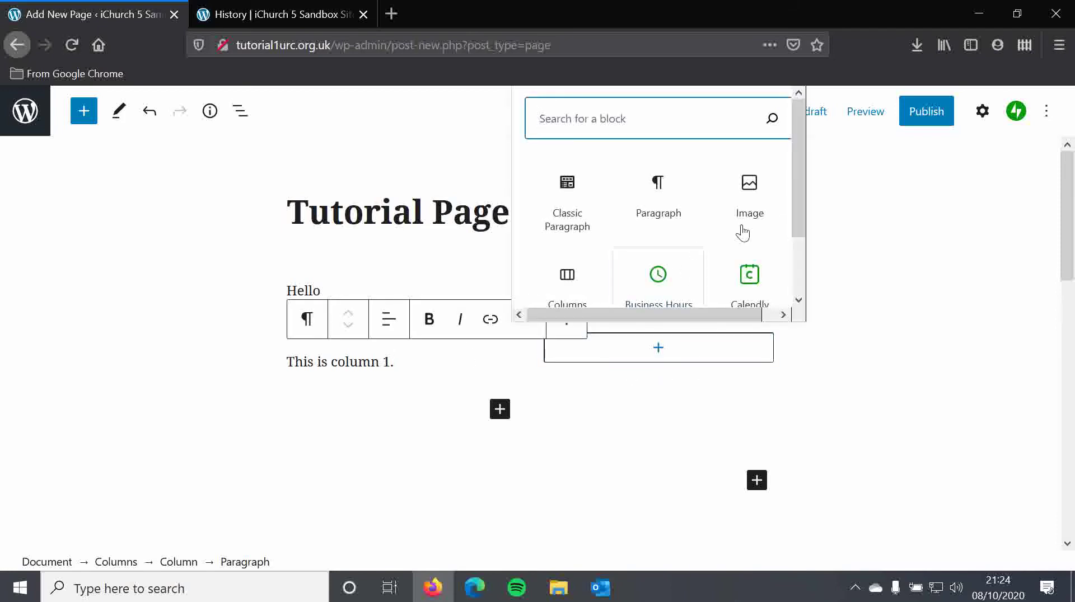
pyautogui.click(740, 193)
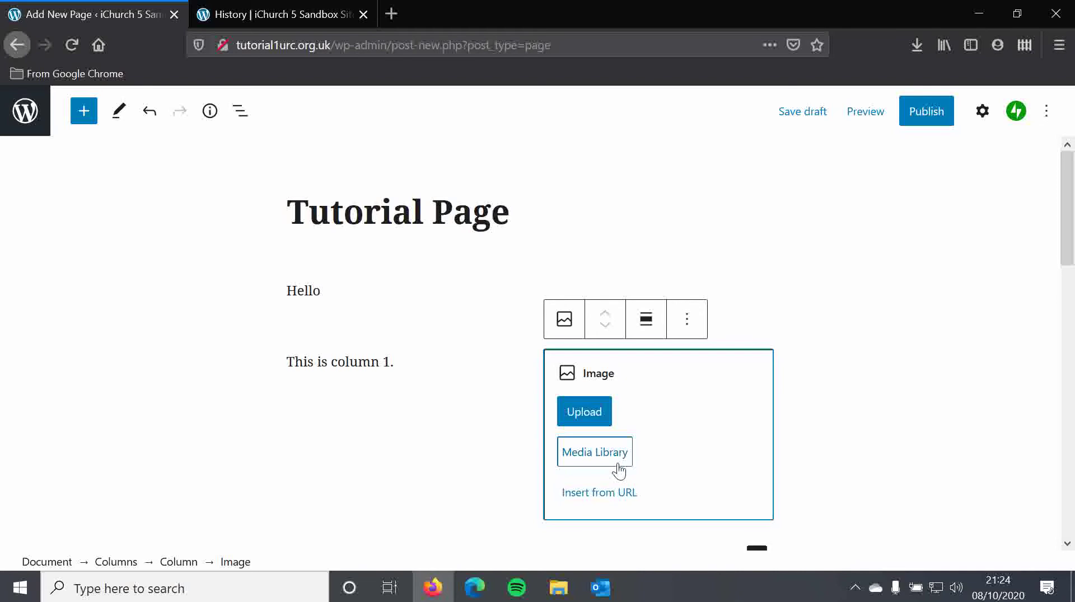
pyautogui.click(598, 455)
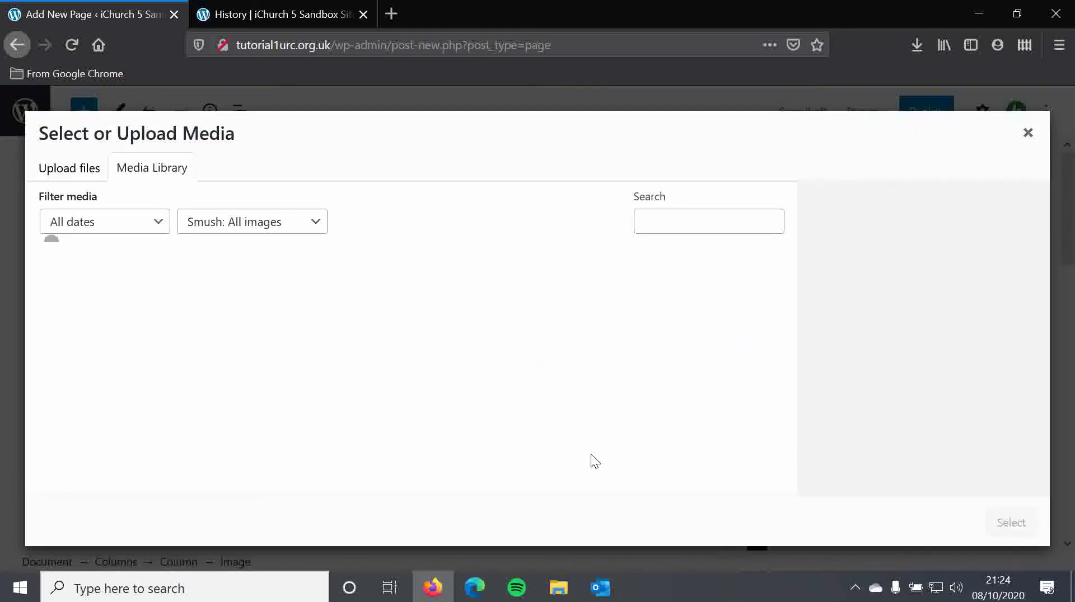
pyautogui.scroll(-3, 556, 290)
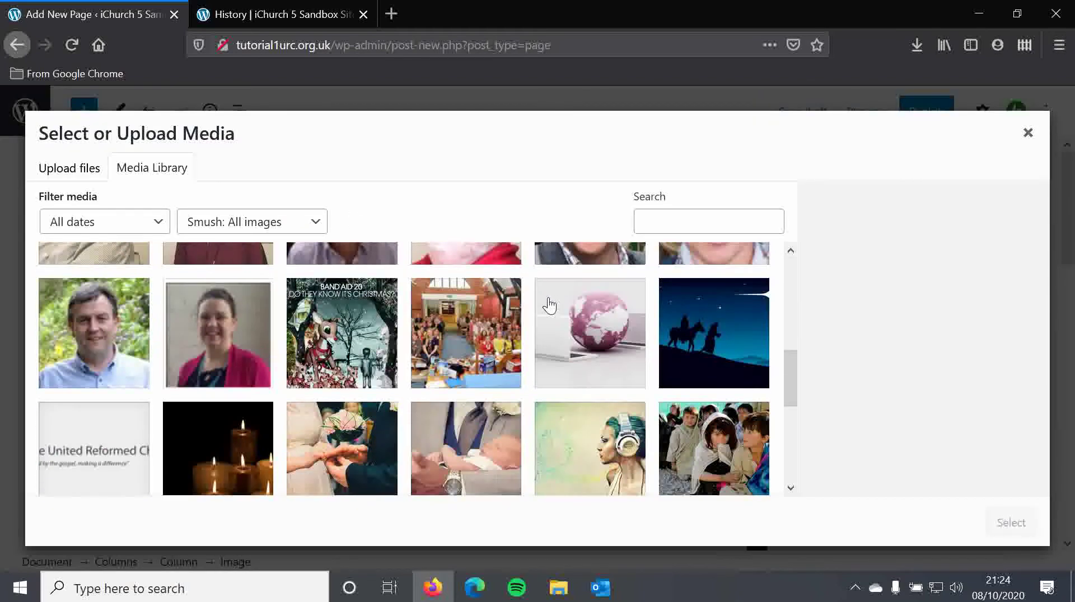
pyautogui.scroll(-2, 549, 305)
pyautogui.scroll(3, 521, 353)
pyautogui.scroll(-1, 522, 358)
pyautogui.scroll(-3, 522, 358)
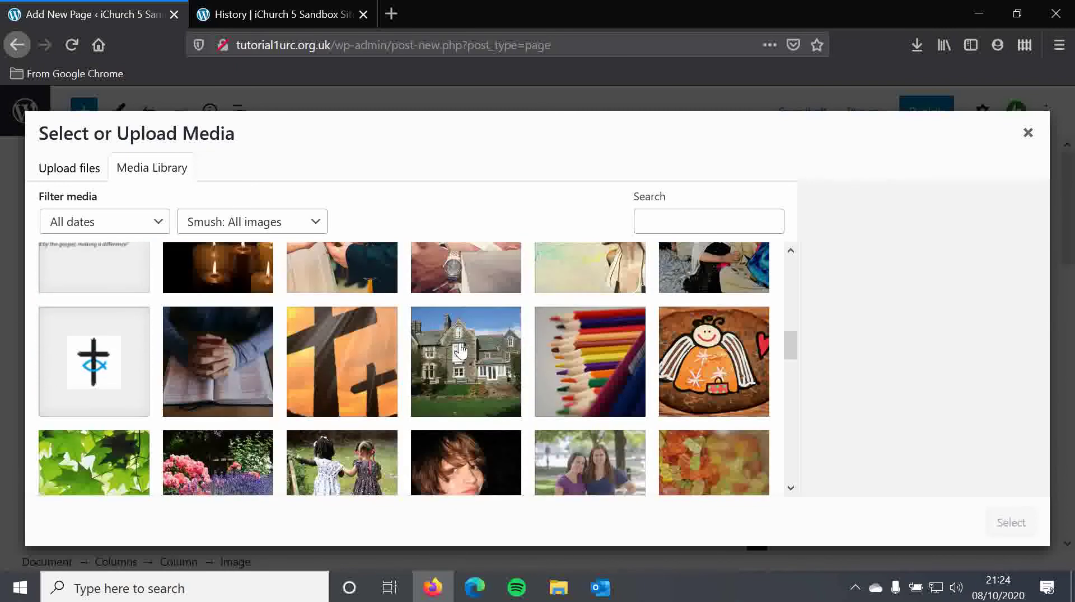
pyautogui.click(366, 357)
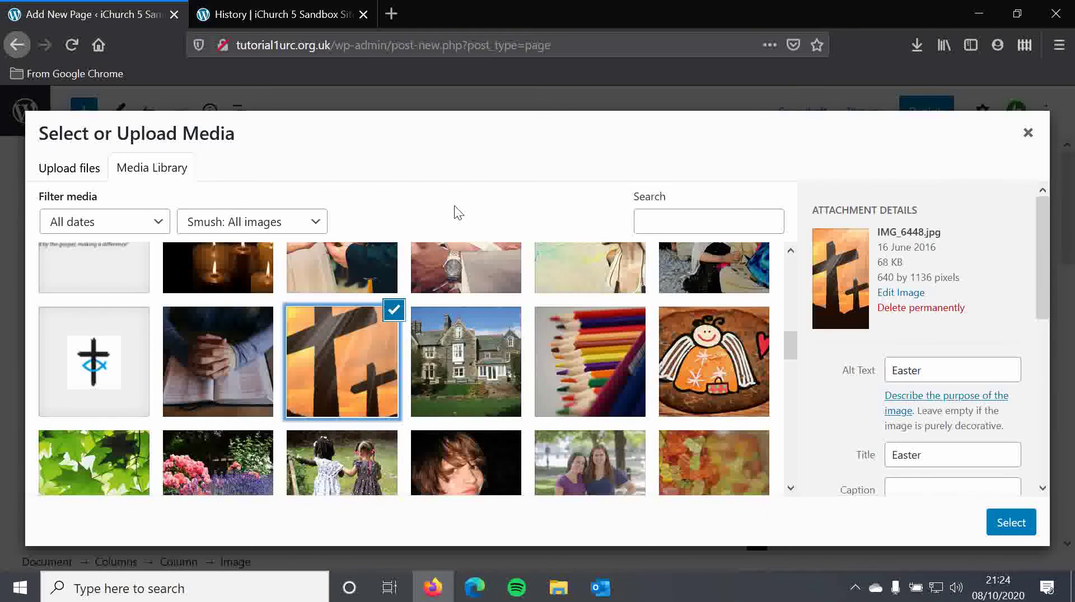
pyautogui.click(1017, 523)
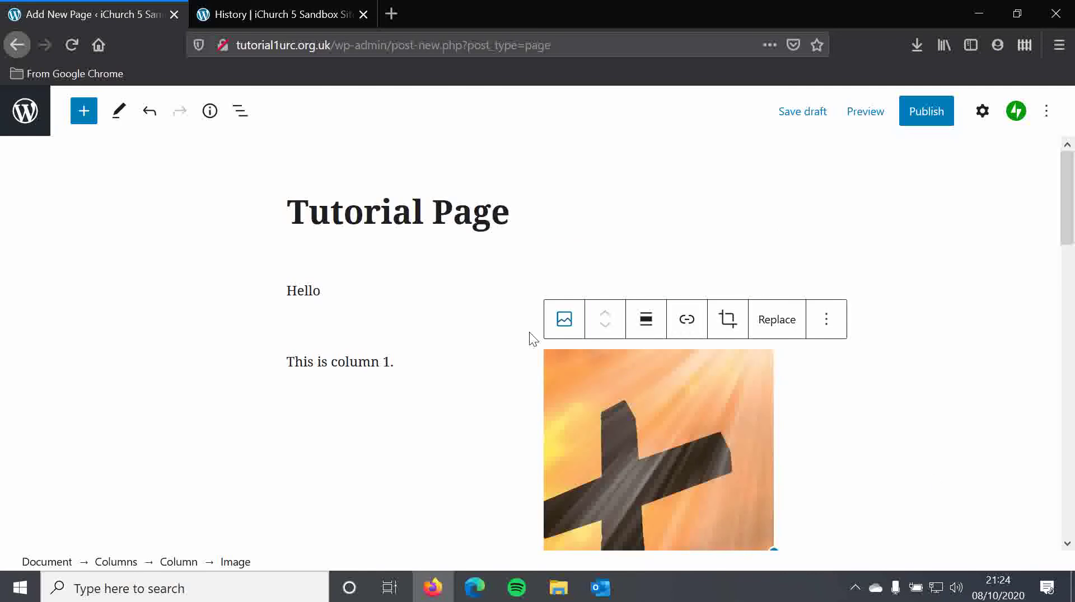
# - Publish the page immediately with public visibility
pyautogui.click(347, 361)
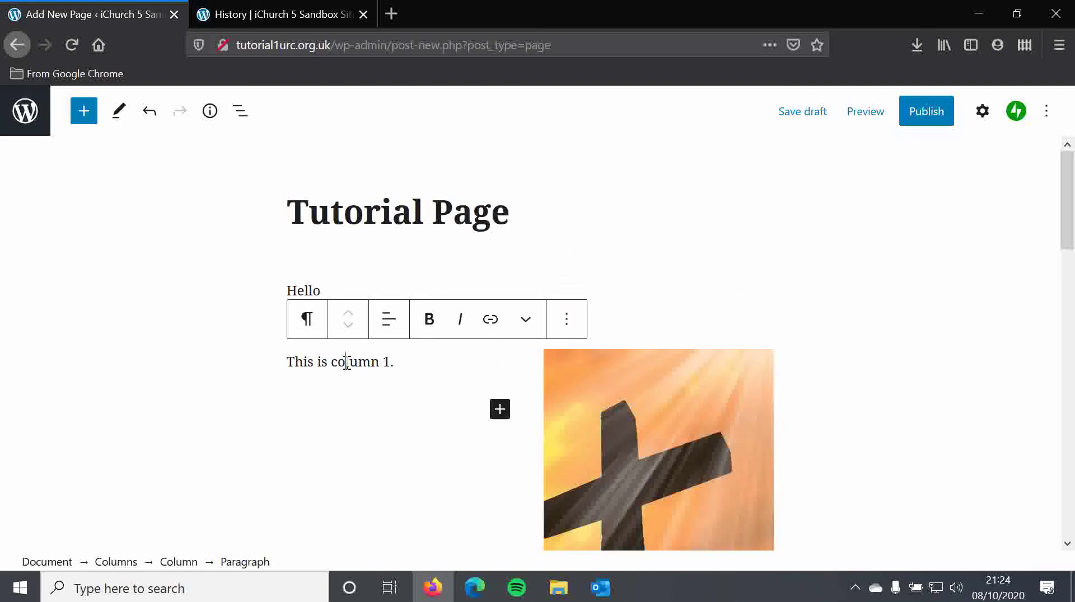
pyautogui.click(926, 117)
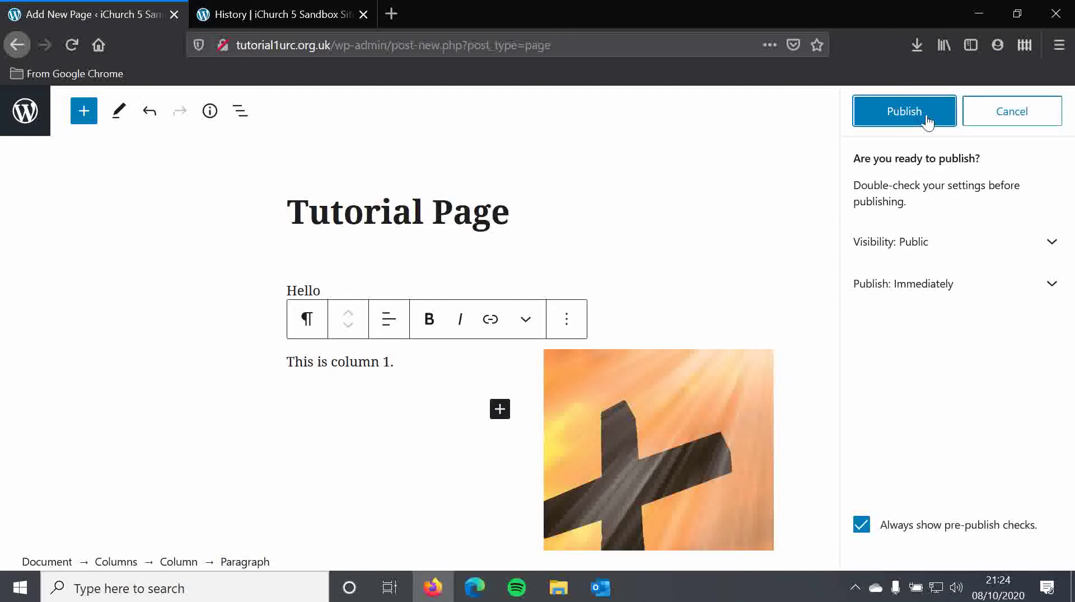
pyautogui.click(923, 117)
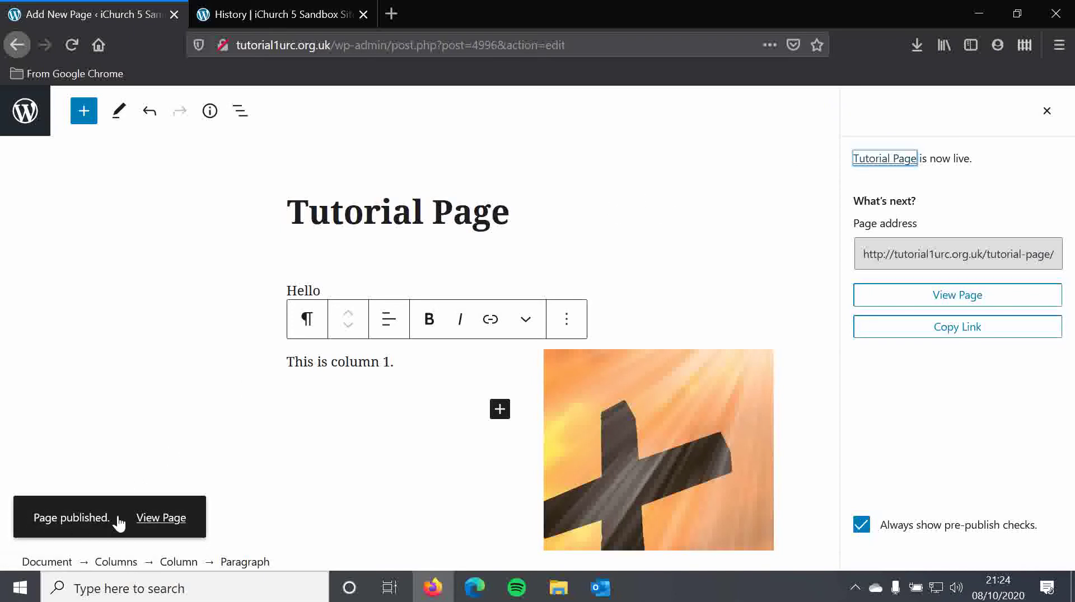
# - Open the published page on the site and examine how the heading, text and two-column section display
pyautogui.click(158, 526)
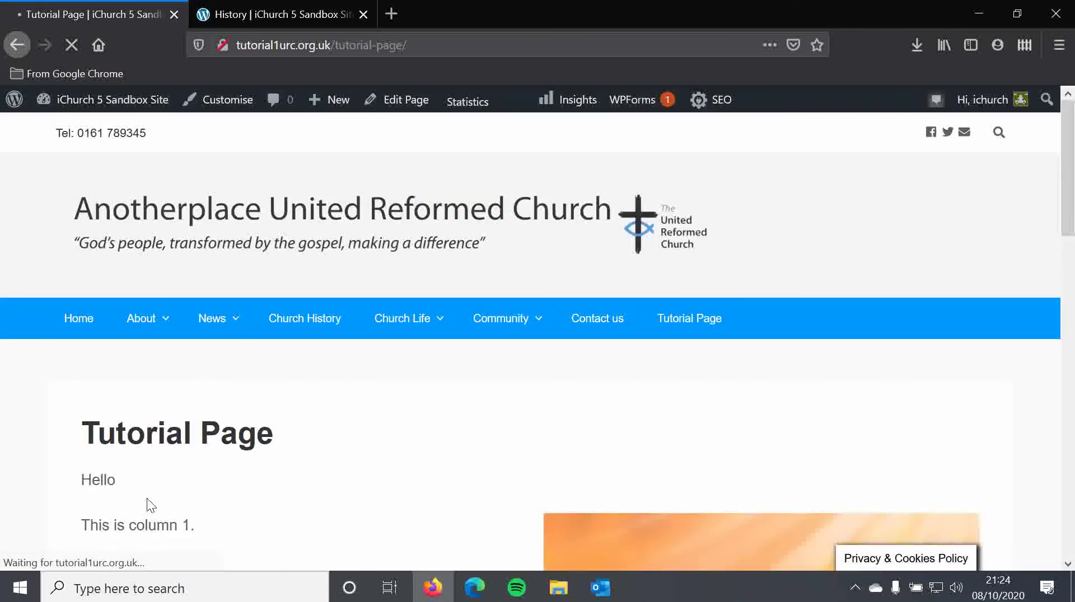
pyautogui.scroll(-6, 100, 357)
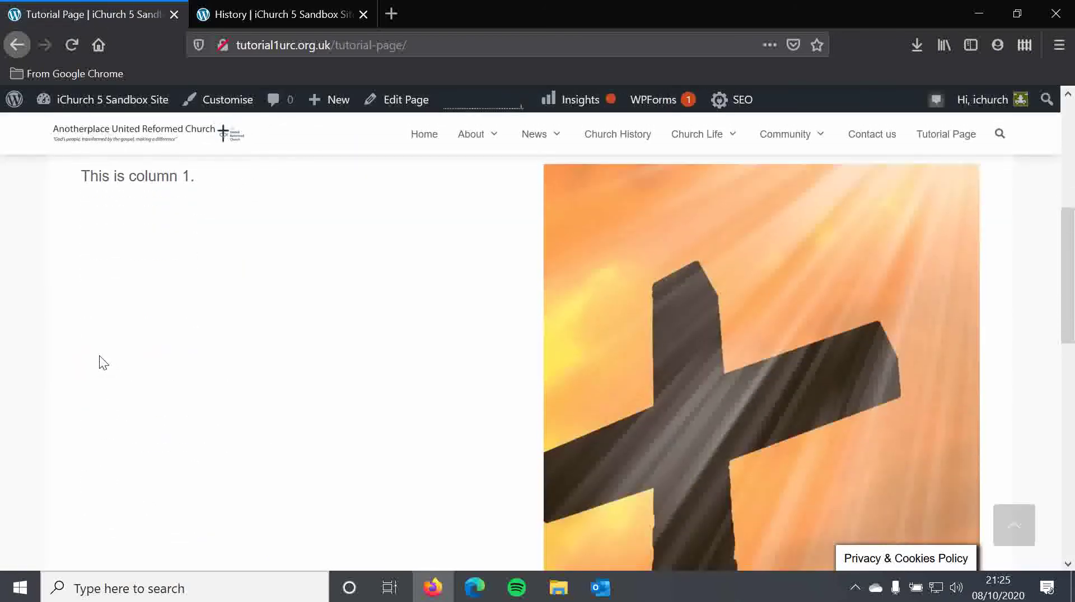
pyautogui.scroll(2, 98, 185)
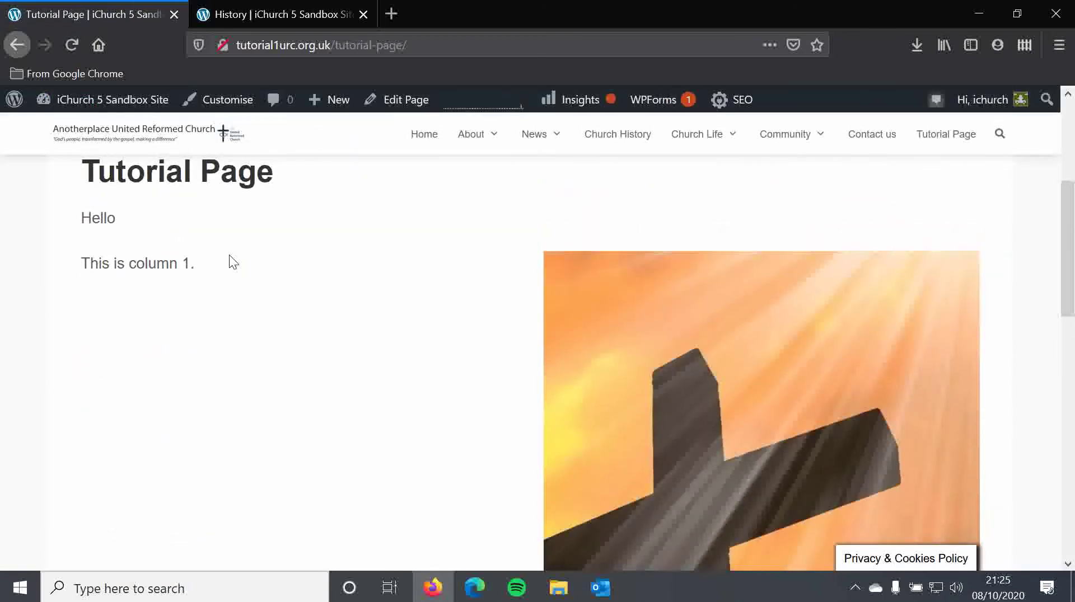
pyautogui.moveTo(77, 264); pyautogui.dragTo(223, 262)
pyautogui.click(270, 268)
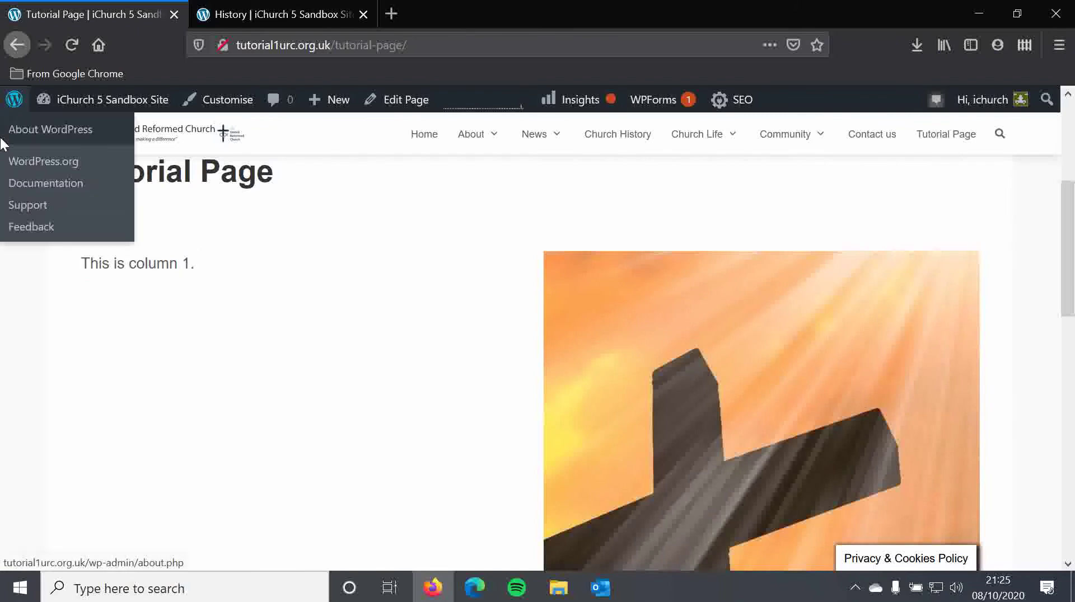
# - Back in the page editor, move the image column ahead of the "This is column 1." column and update the page
pyautogui.click(18, 45)
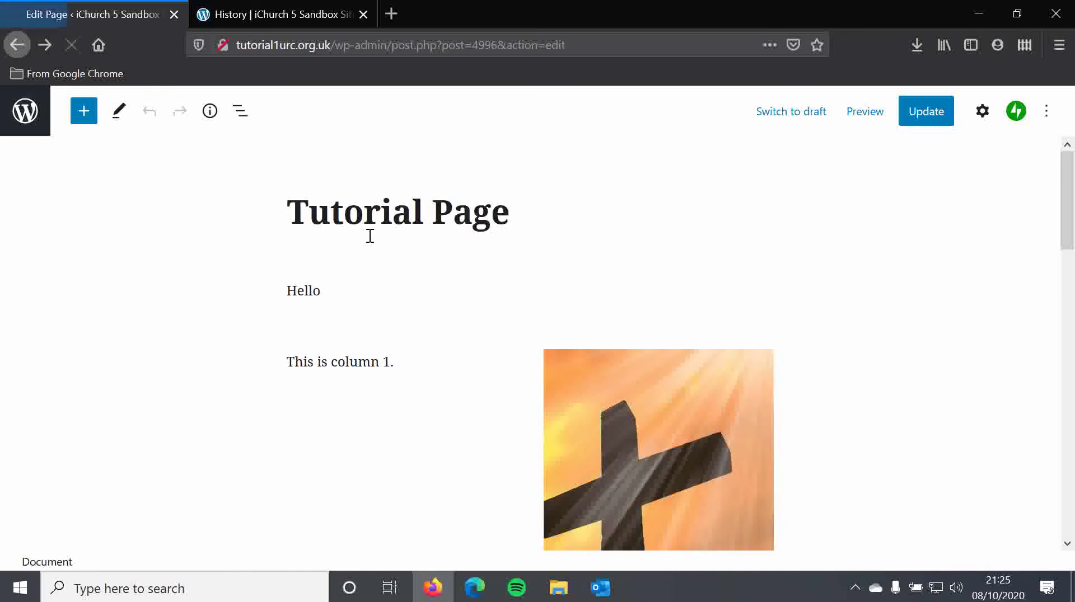
pyautogui.click(576, 368)
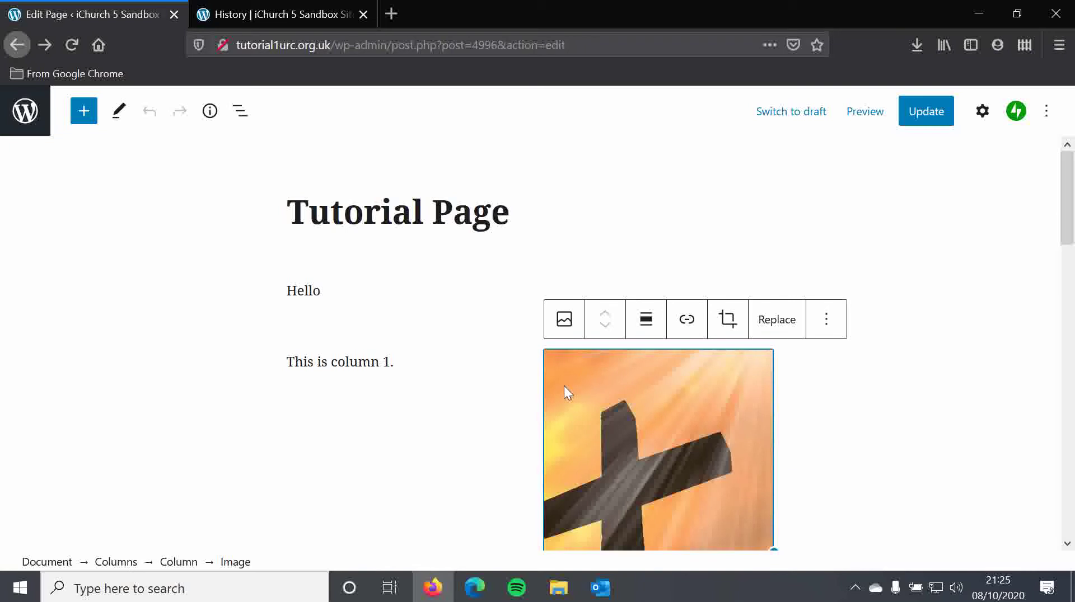
pyautogui.moveTo(564, 325)
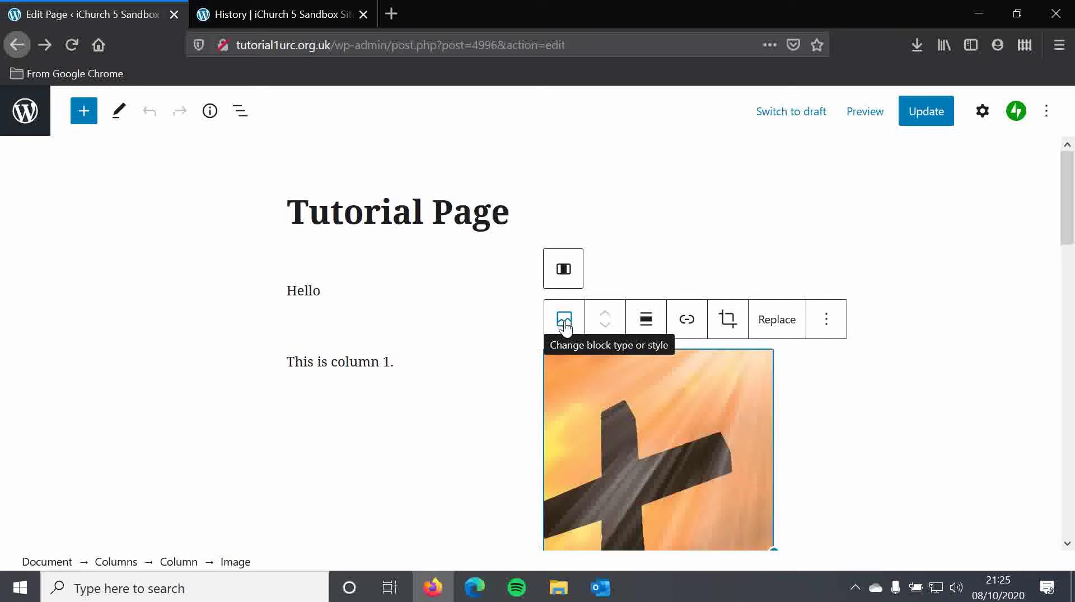
pyautogui.click(564, 271)
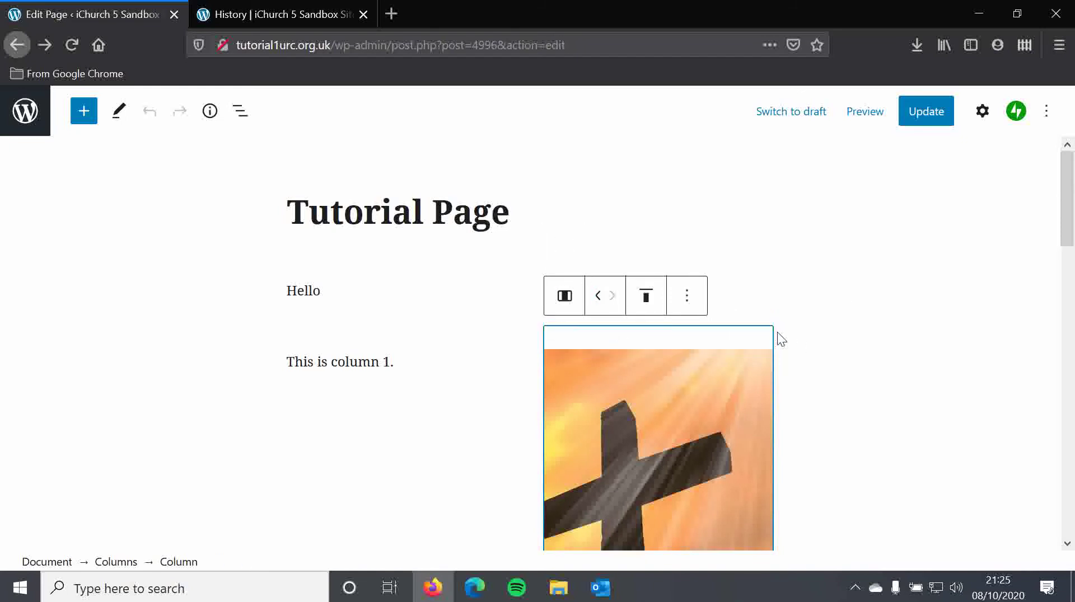
pyautogui.scroll(-8, 777, 331)
pyautogui.scroll(5, 774, 329)
pyautogui.scroll(-3, 774, 329)
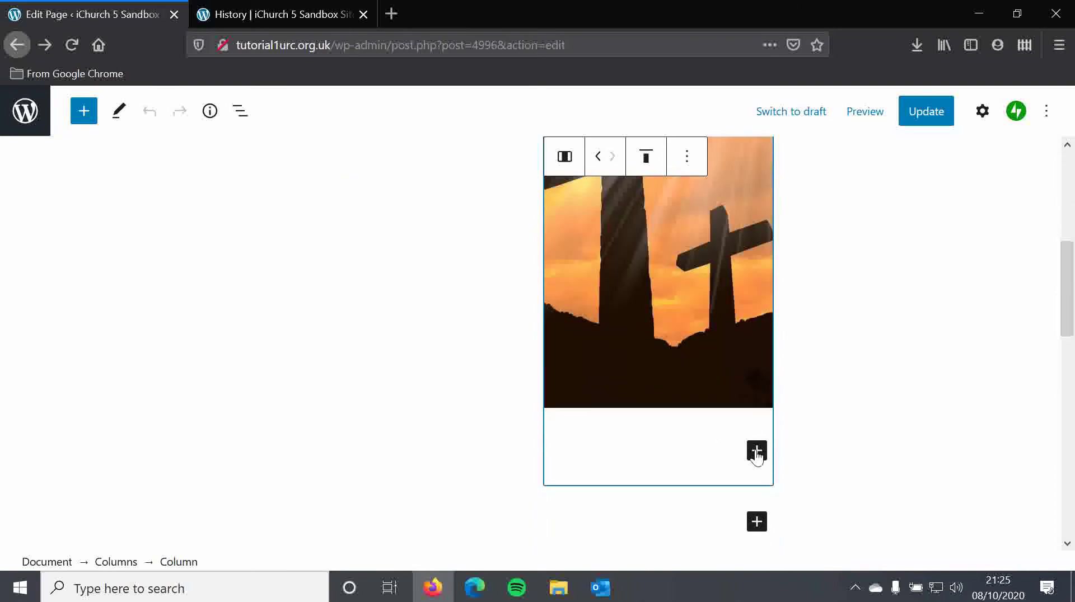
pyautogui.scroll(5, 693, 334)
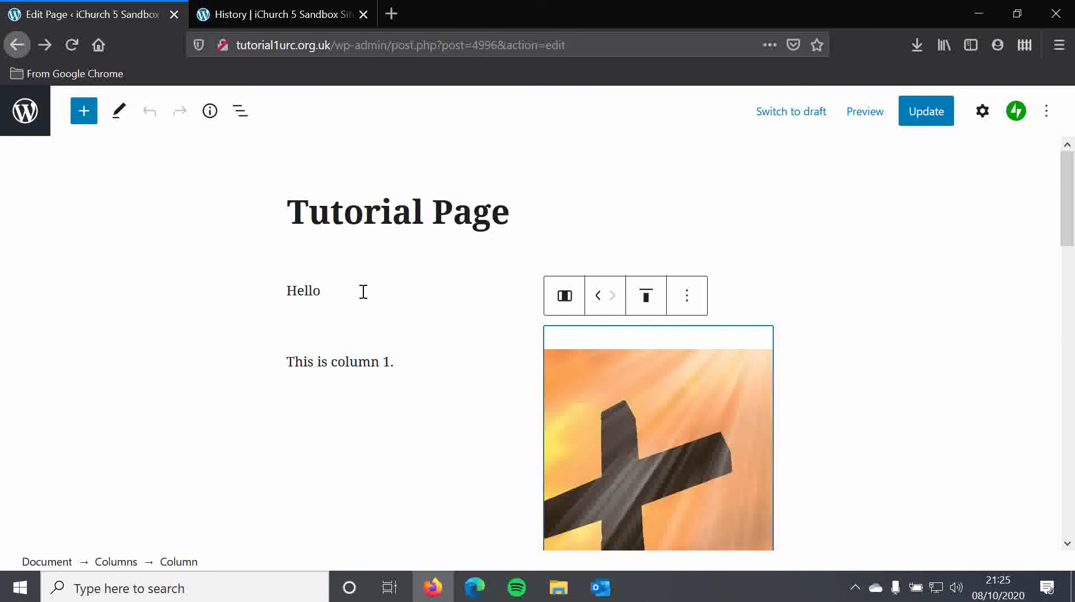
pyautogui.click(601, 300)
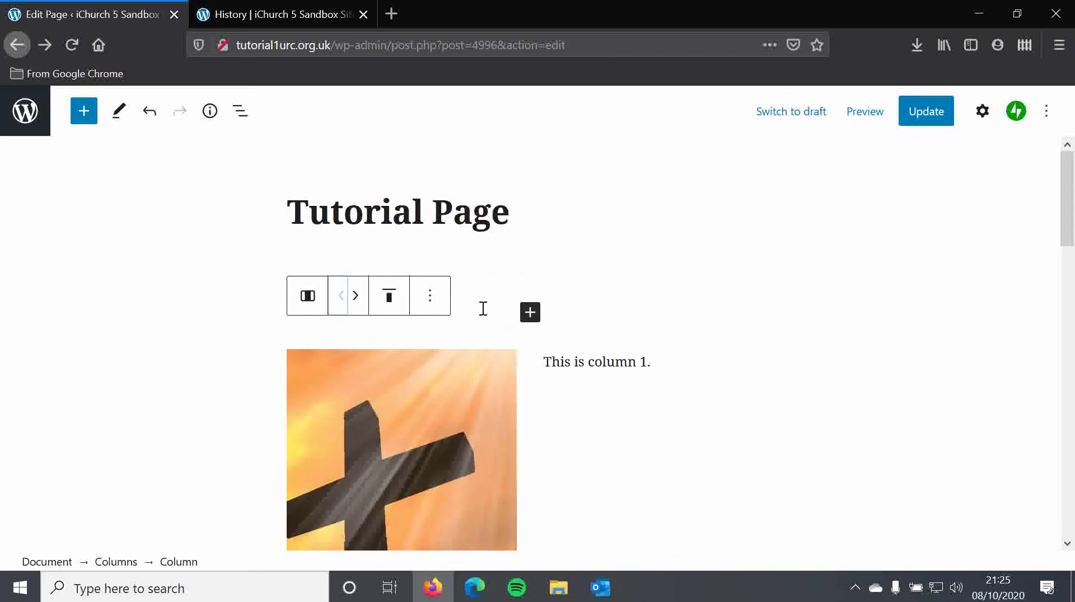
pyautogui.click(602, 369)
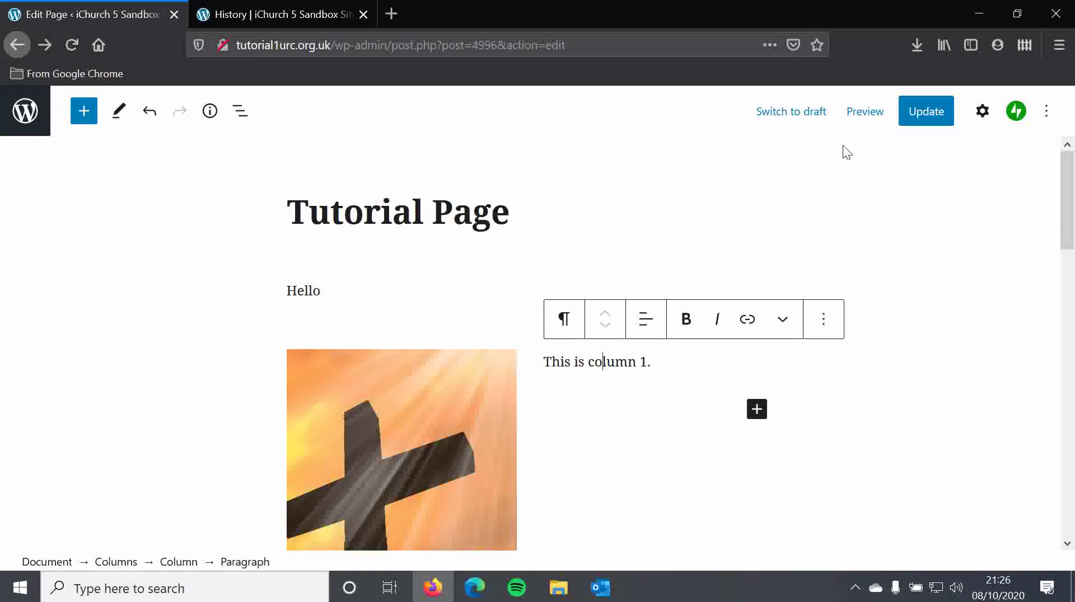
pyautogui.click(916, 116)
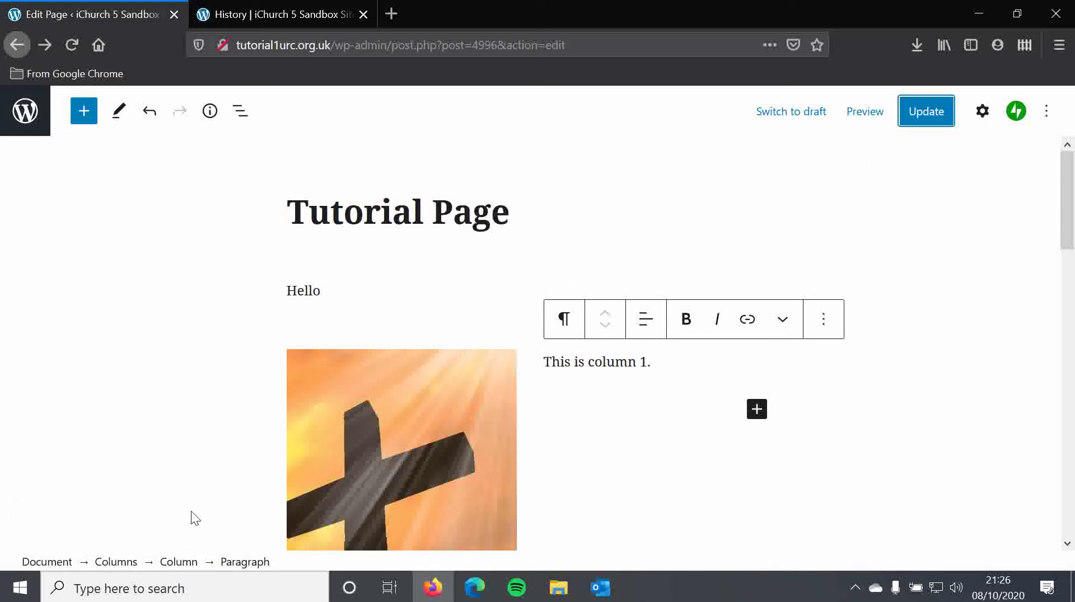
# - Preview the page in a new tab and examine the order of the image and text columns
pyautogui.rightClick(874, 119)
pyautogui.click(851, 126)
pyautogui.click(851, 126)
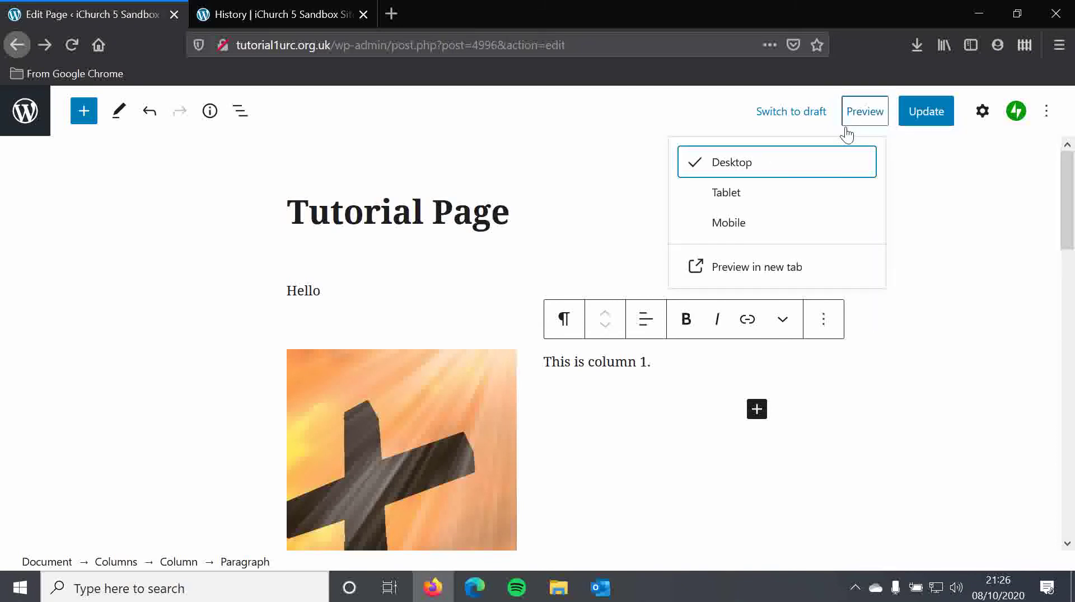
pyautogui.click(746, 278)
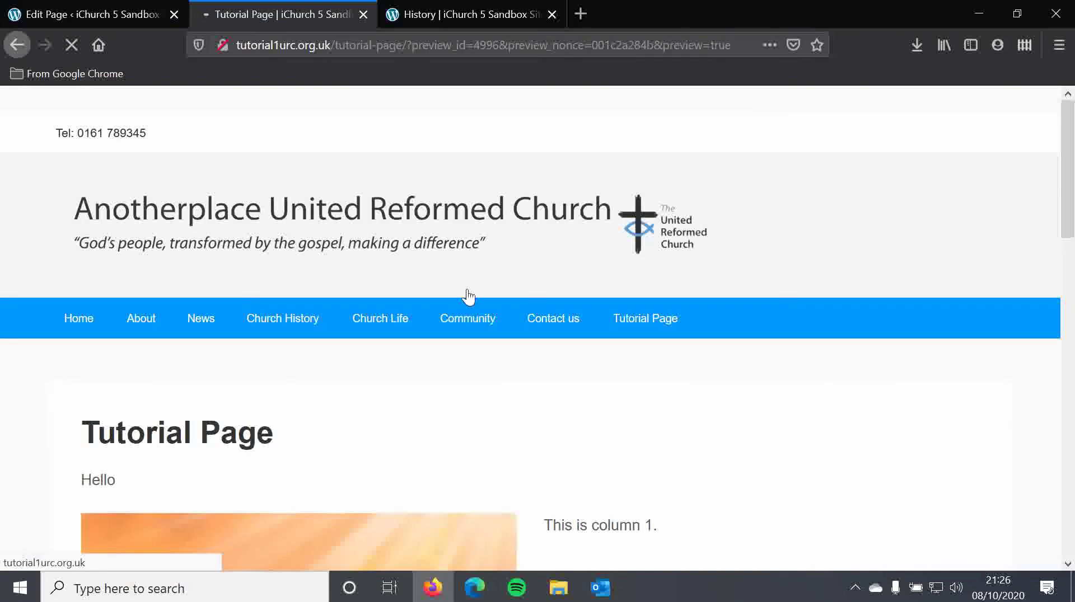
pyautogui.scroll(-5, 442, 278)
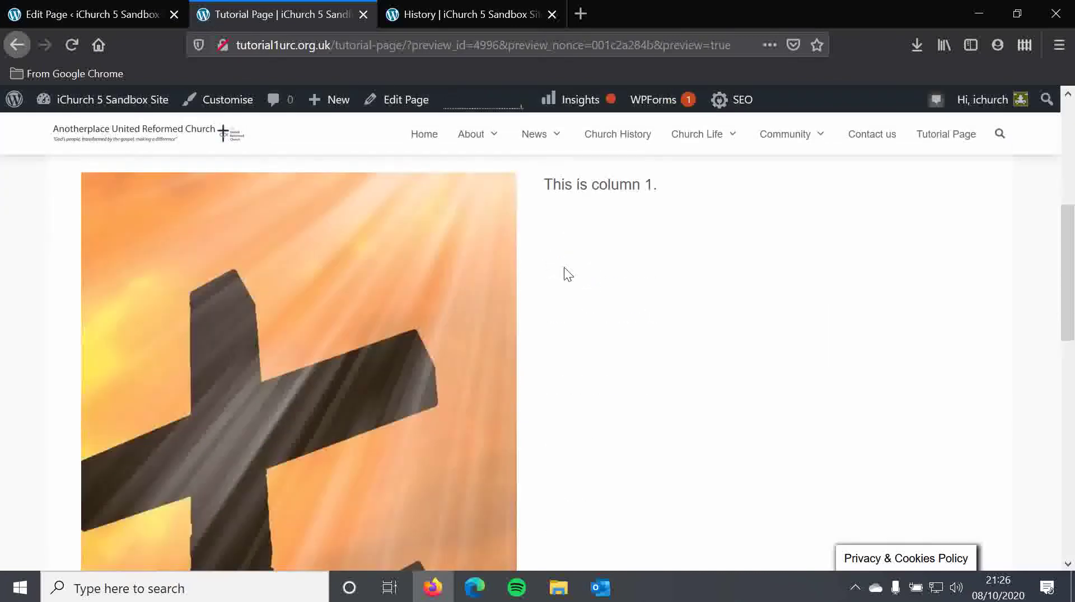
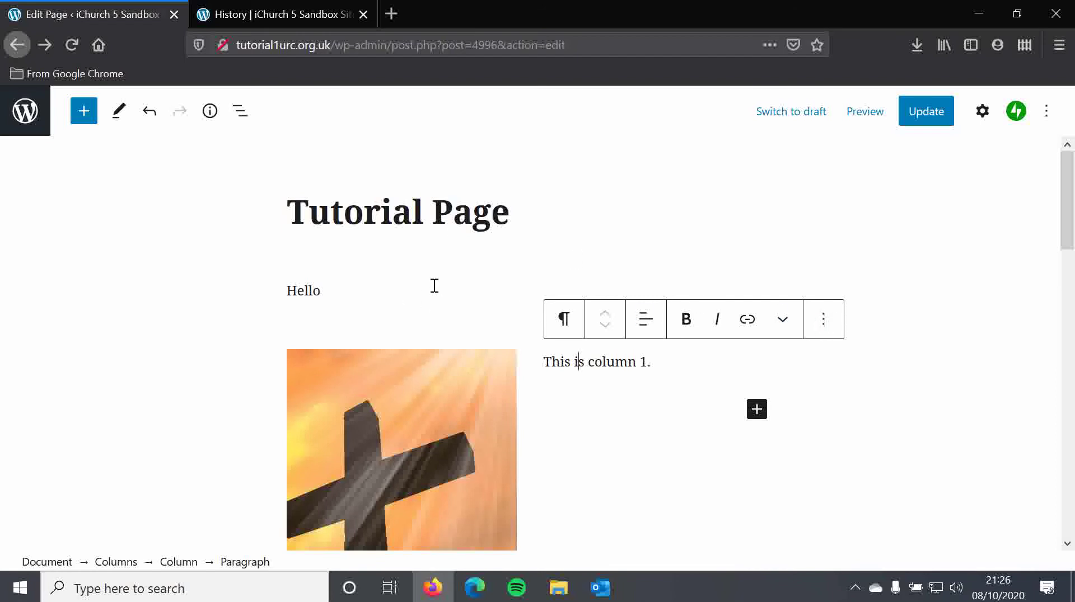
# - Remove both the text column and the image column from the Columns block
pyautogui.moveTo(551, 329)
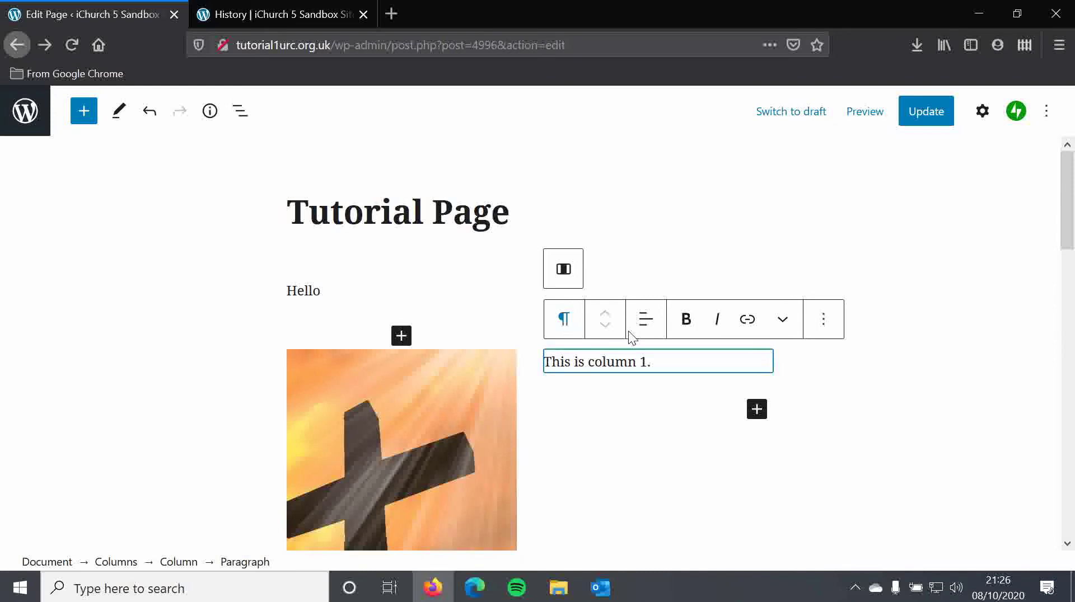
pyautogui.click(563, 271)
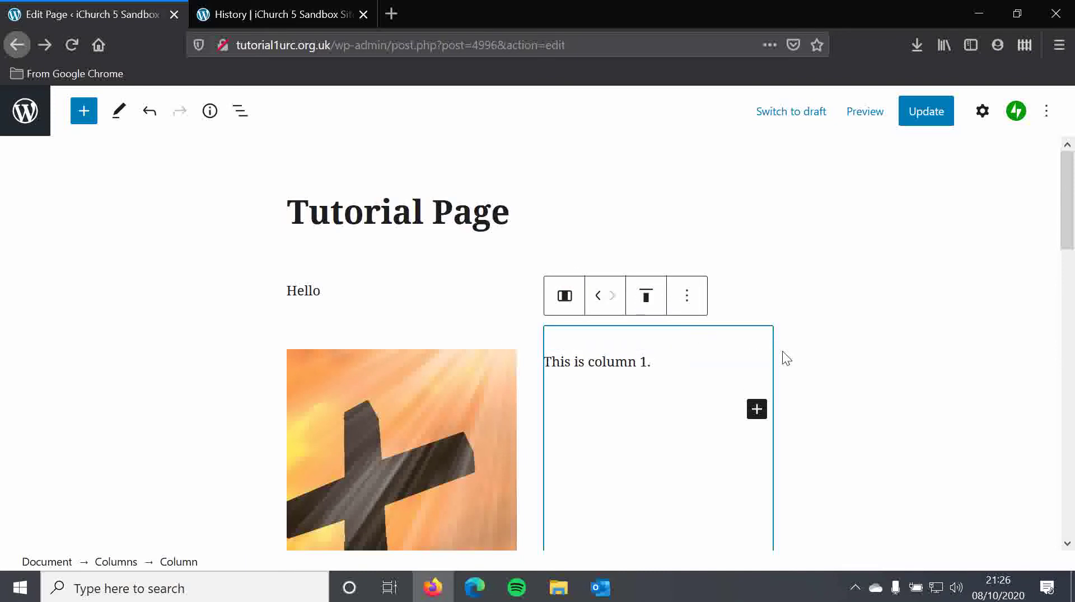
pyautogui.click(685, 295)
pyautogui.click(728, 494)
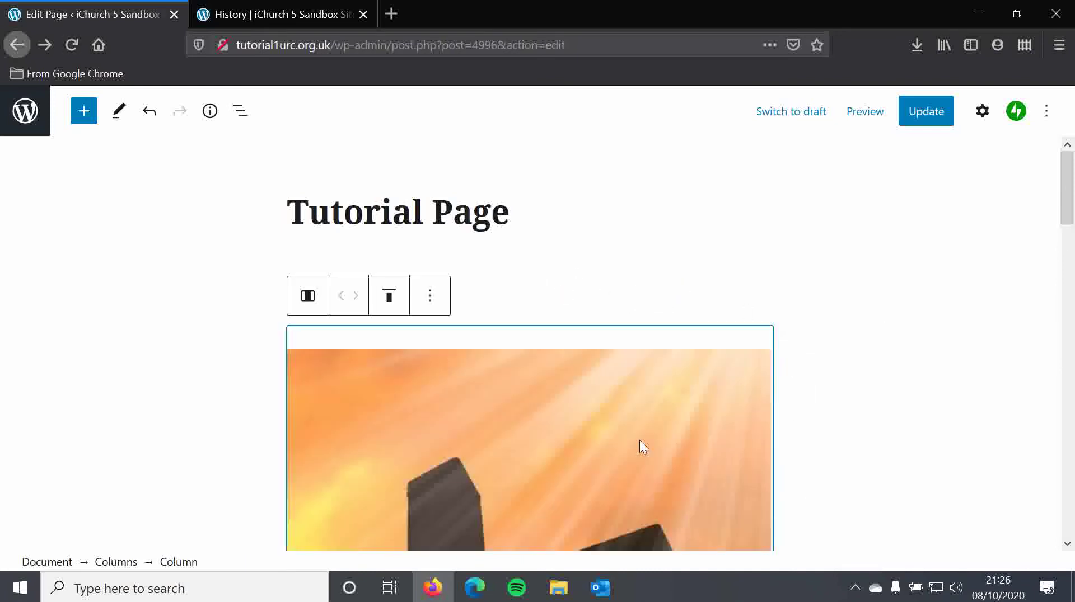
pyautogui.click(430, 297)
pyautogui.click(501, 493)
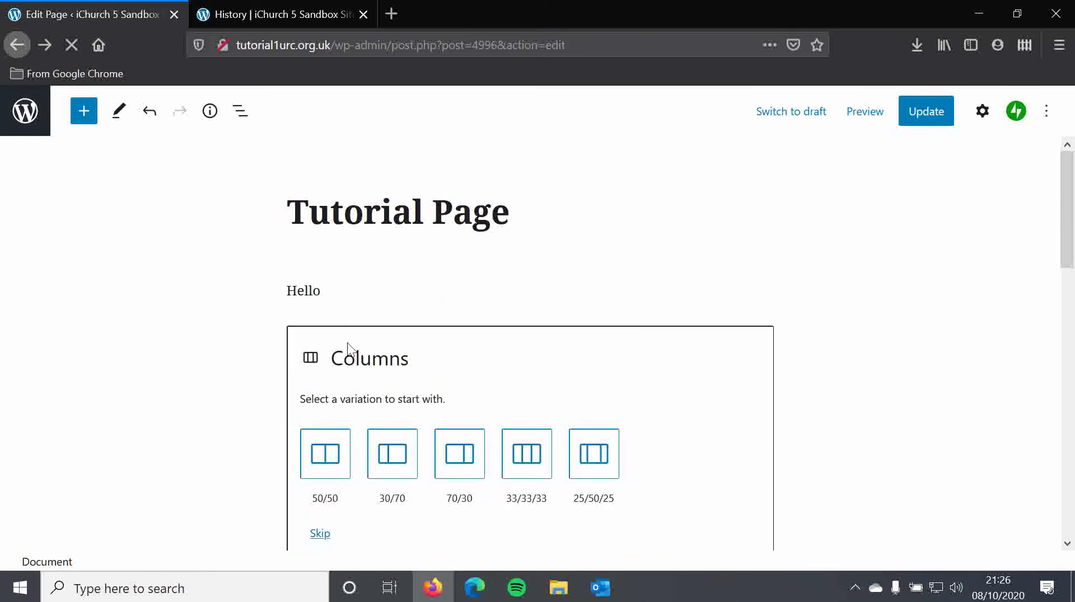
# - Search for the Table block and insert a table with 2 columns and 2 rows below the "Hello" paragraph
pyautogui.scroll(-2, 327, 338)
pyautogui.scroll(-2, 327, 338)
pyautogui.scroll(4, 596, 375)
pyautogui.click(336, 295)
pyautogui.moveTo(346, 292); pyautogui.dragTo(281, 291)
pyautogui.click(352, 298)
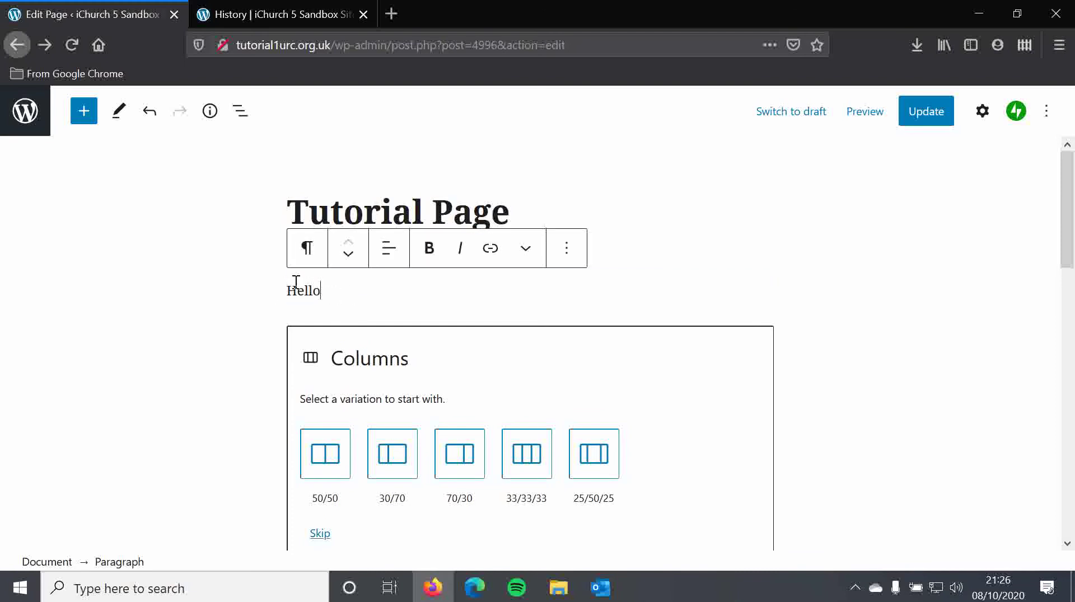
pyautogui.click(84, 111)
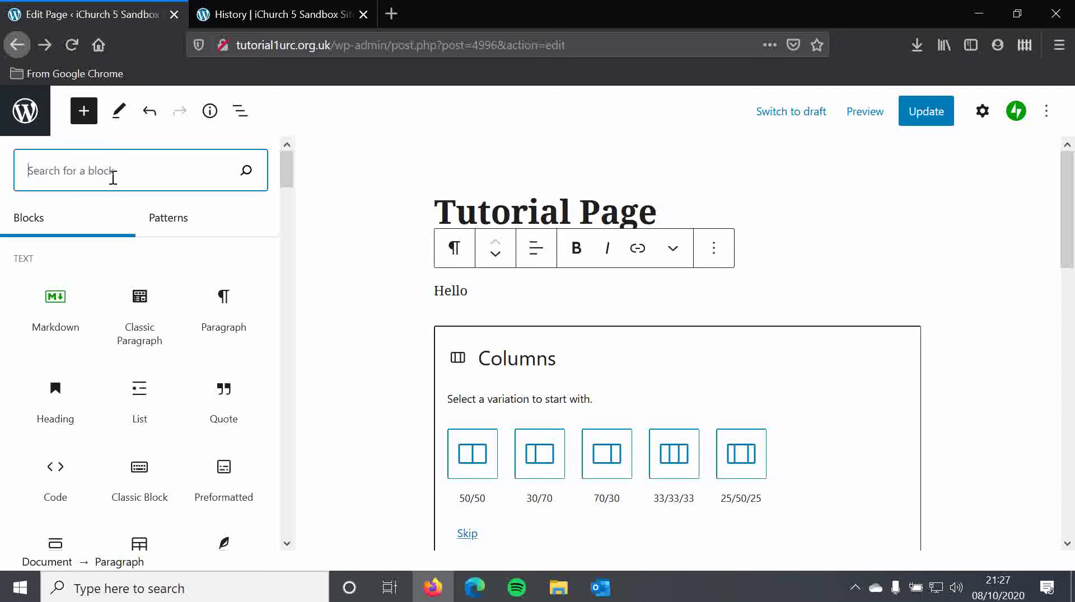
pyautogui.write('table')
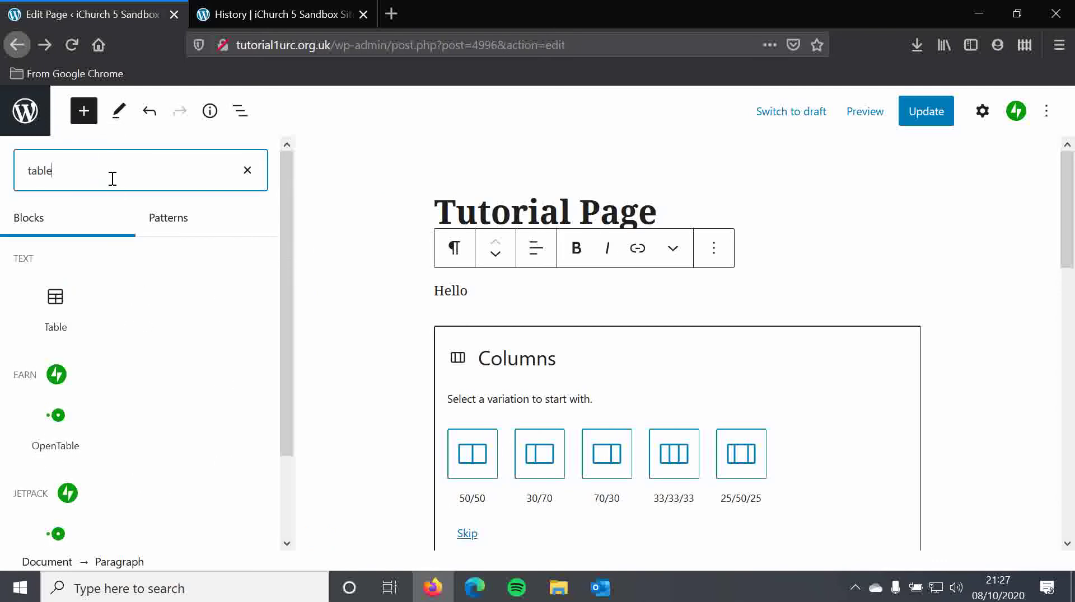
pyautogui.moveTo(56, 302)
pyautogui.click(56, 303)
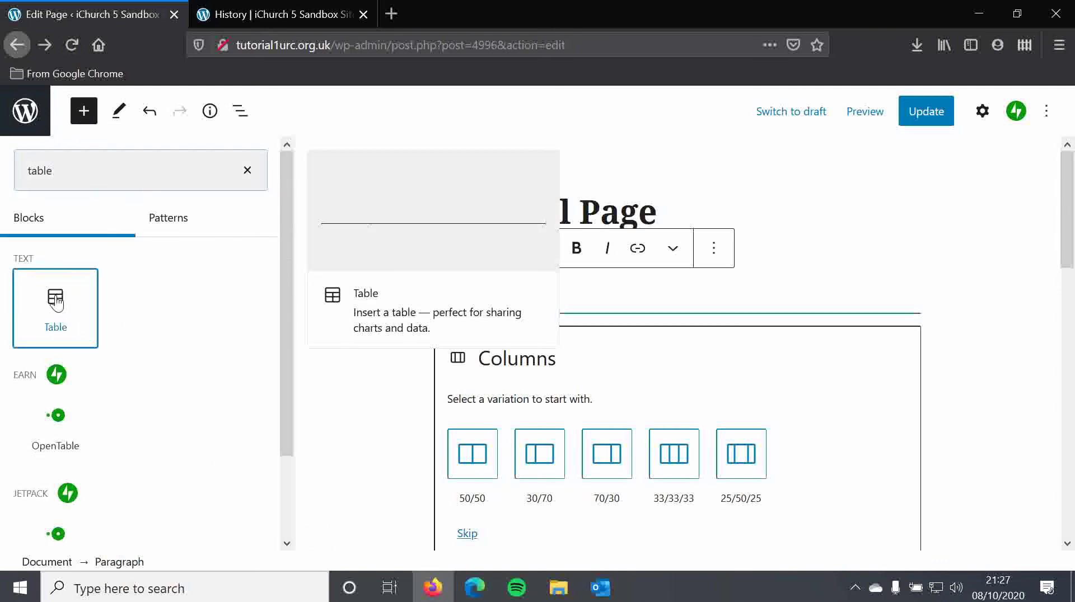
pyautogui.scroll(-2, 464, 332)
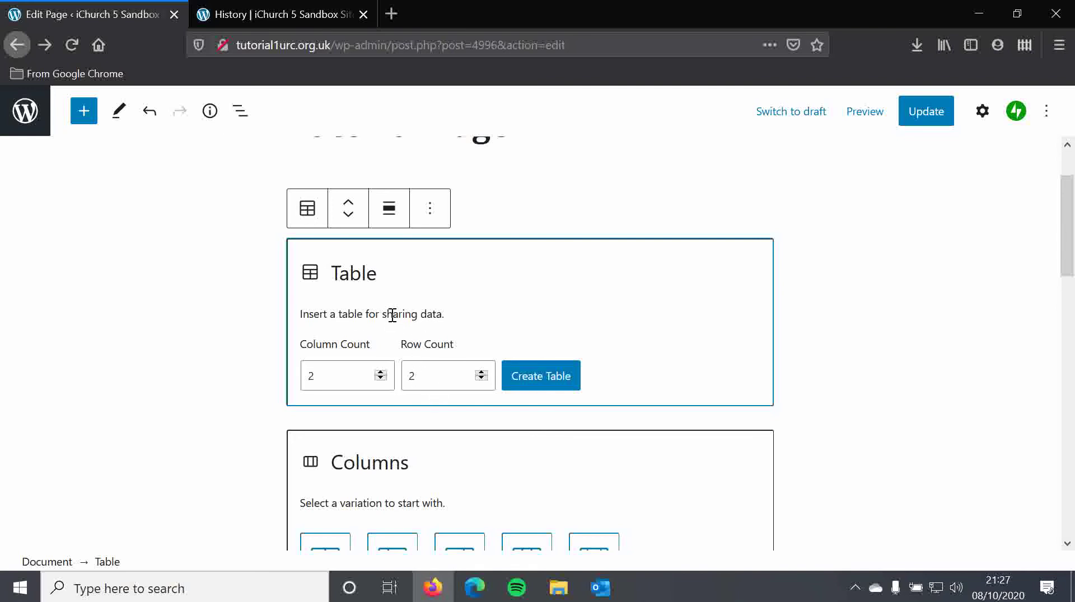
pyautogui.click(550, 381)
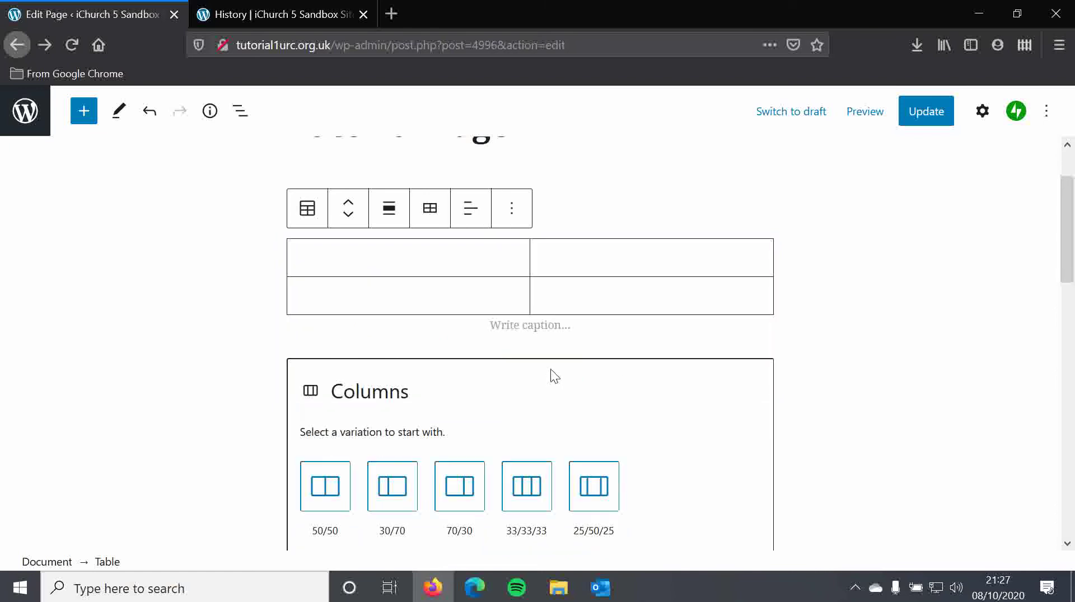
# - Review the table's row and column editing options and enter "Table" in the first cell of the first row
pyautogui.click(428, 211)
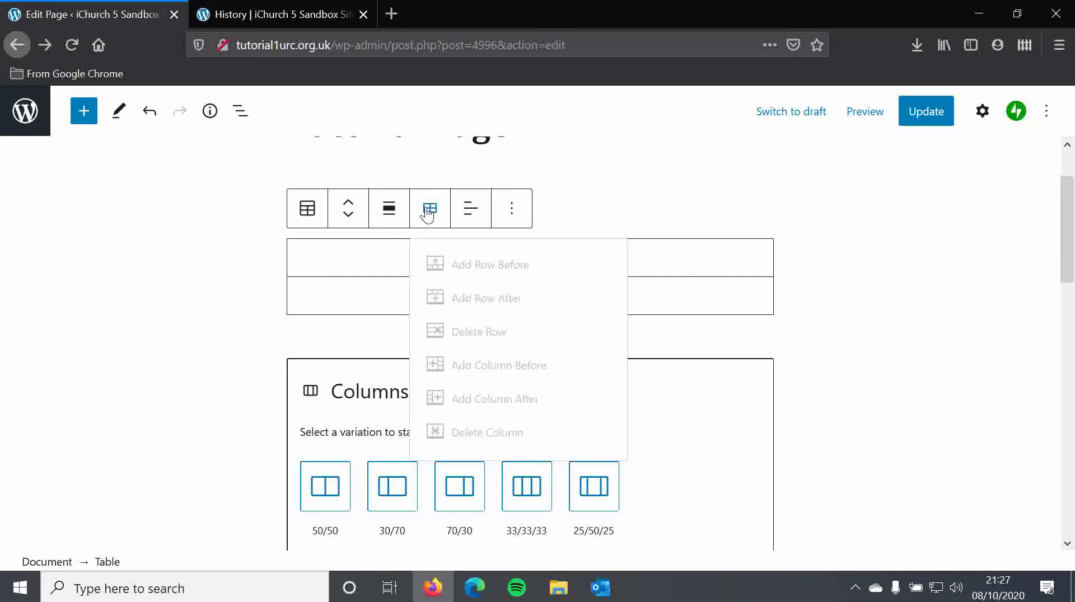
pyautogui.click(355, 266)
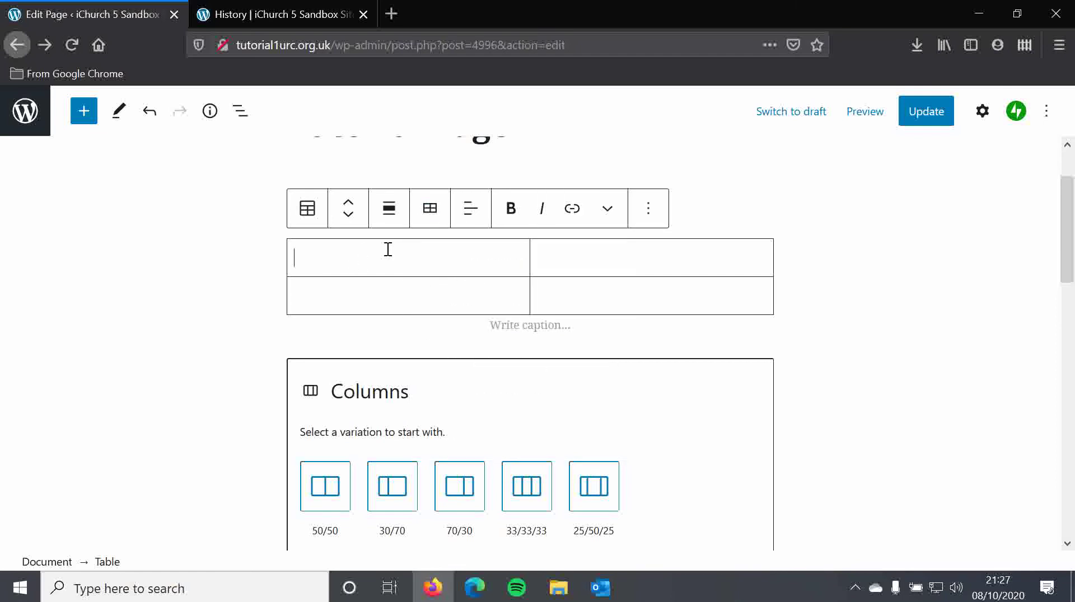
pyautogui.click(432, 211)
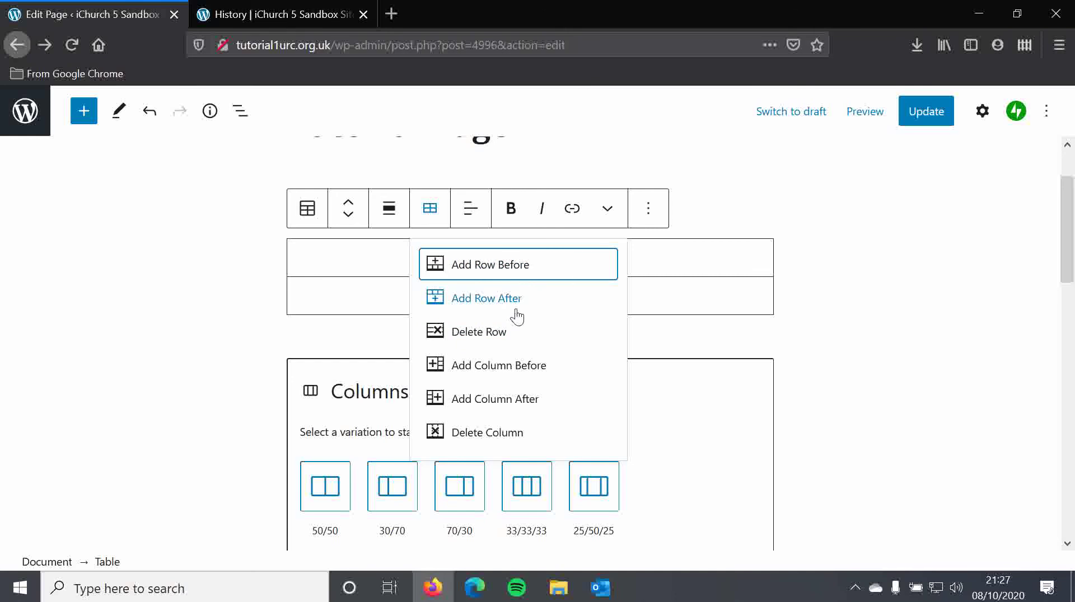
pyautogui.click(385, 263)
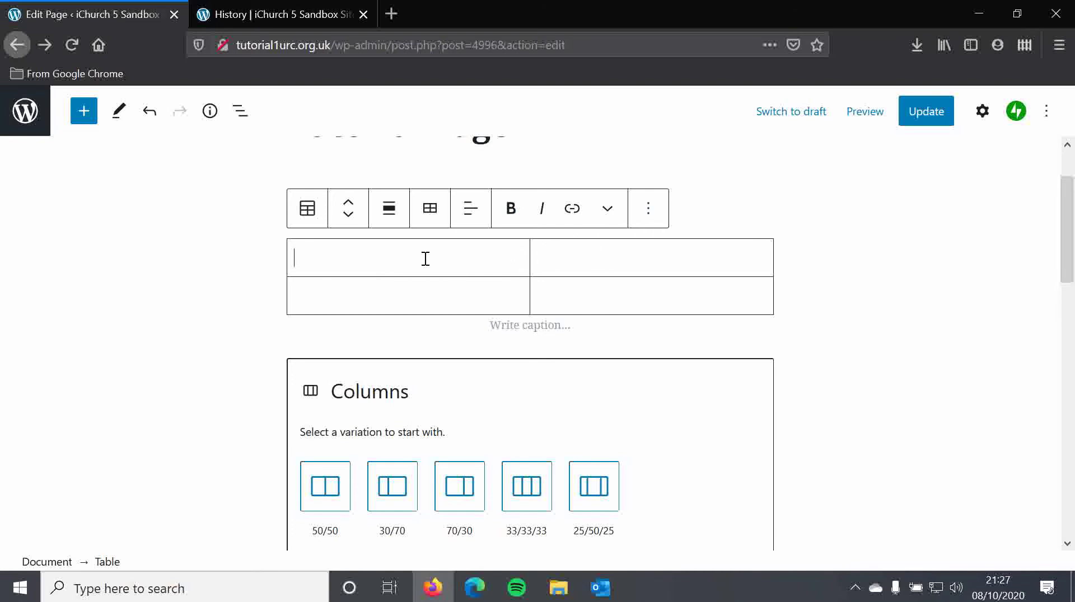
pyautogui.write('Table')
# - Try filler text in the second cell of the table's first row, and clear that cell again
pyautogui.click(670, 258)
pyautogui.write('dfjhkdf')
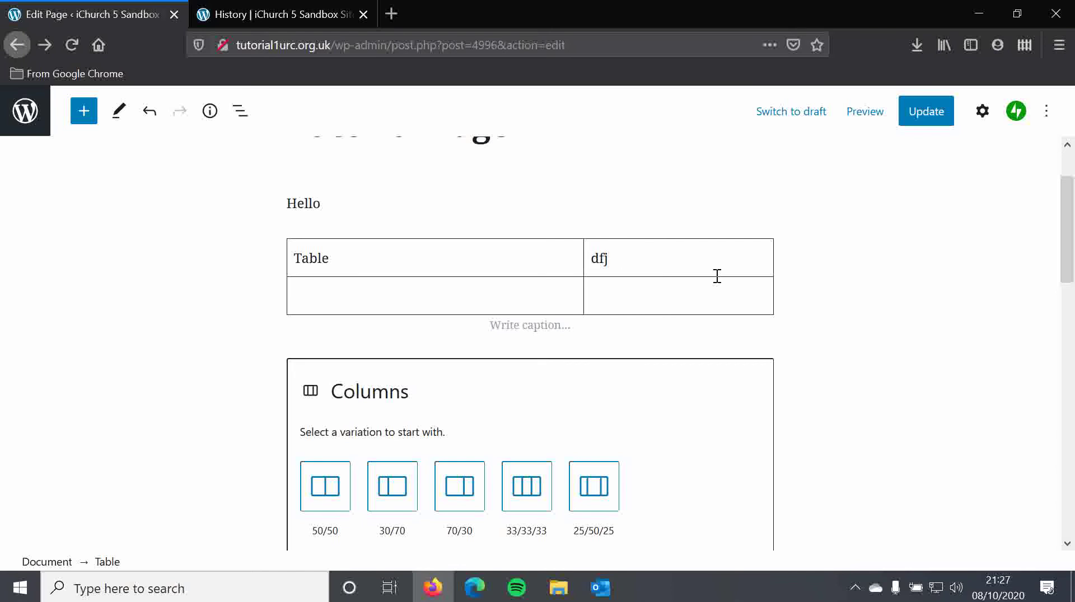
pyautogui.press('BackSpace')
pyautogui.press('BackSpace')
pyautogui.press('BackSpace')
pyautogui.press('BackSpace')
pyautogui.press('BackSpace')
pyautogui.press('BackSpace')
pyautogui.press('BackSpace')
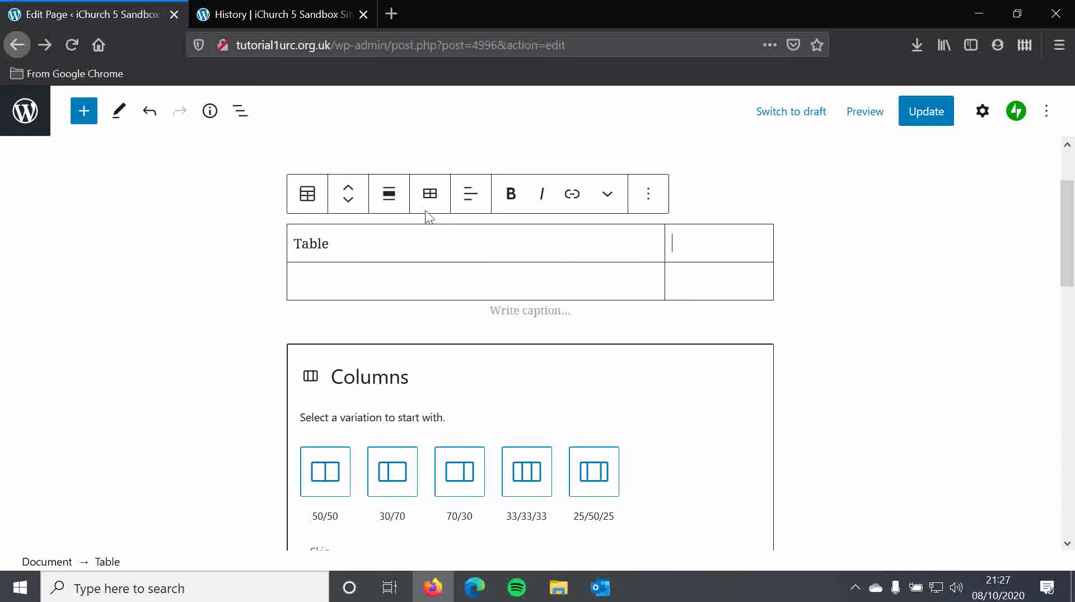
# - Align the table block to the right
pyautogui.click(392, 196)
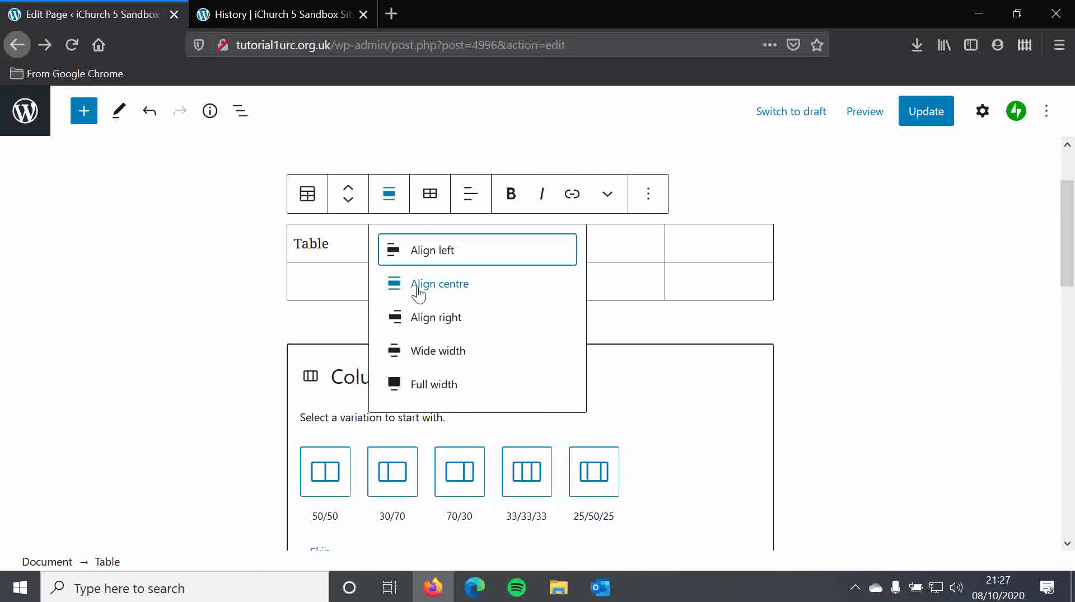
pyautogui.click(454, 320)
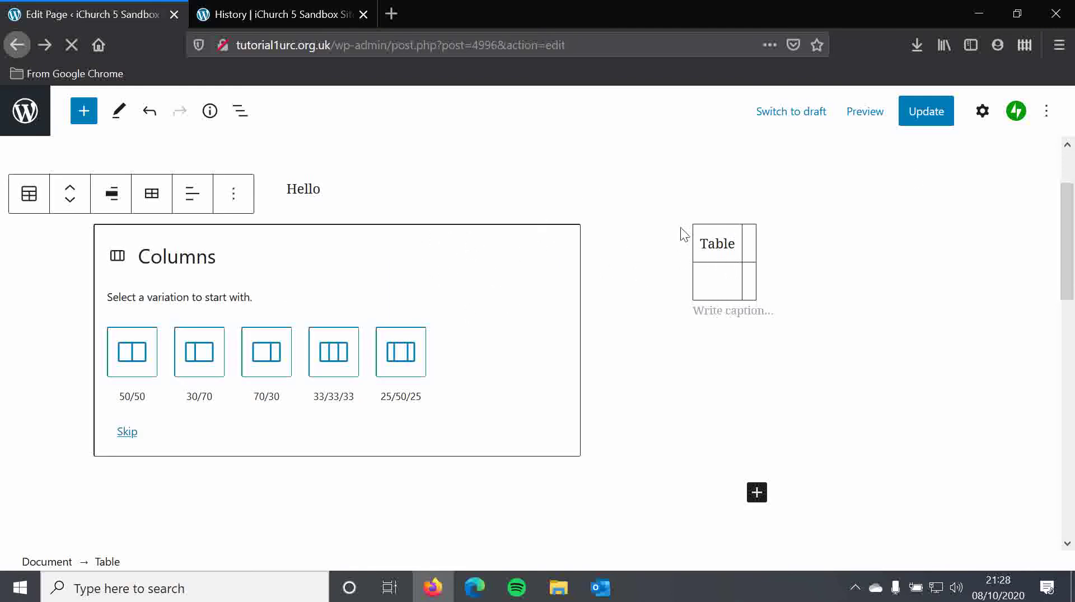
# - Update the page with the right-aligned table and view the live version in a new browser tab
pyautogui.click(927, 115)
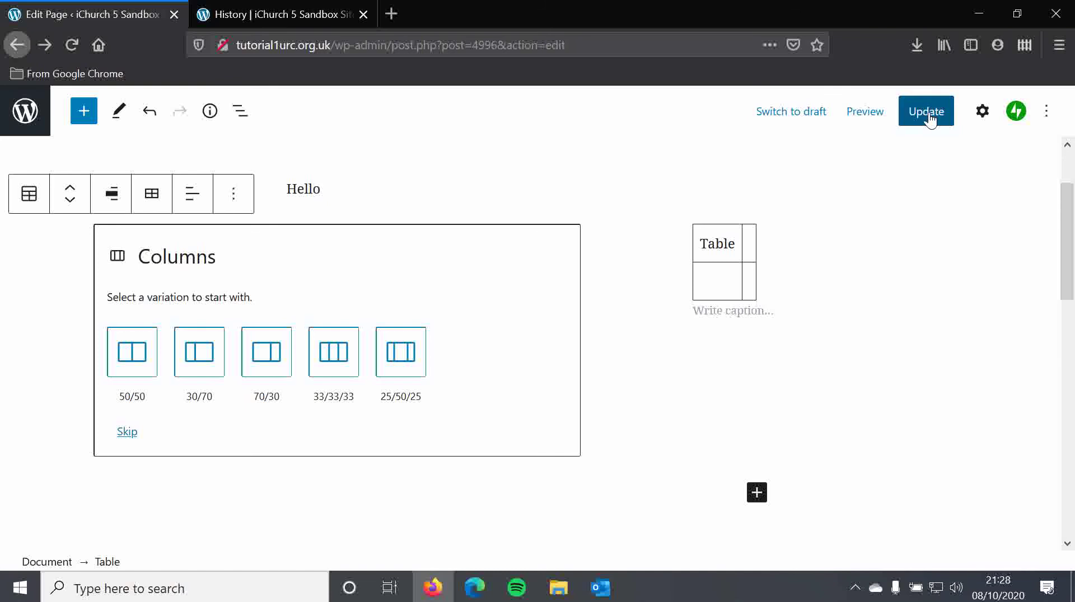
pyautogui.rightClick(172, 525)
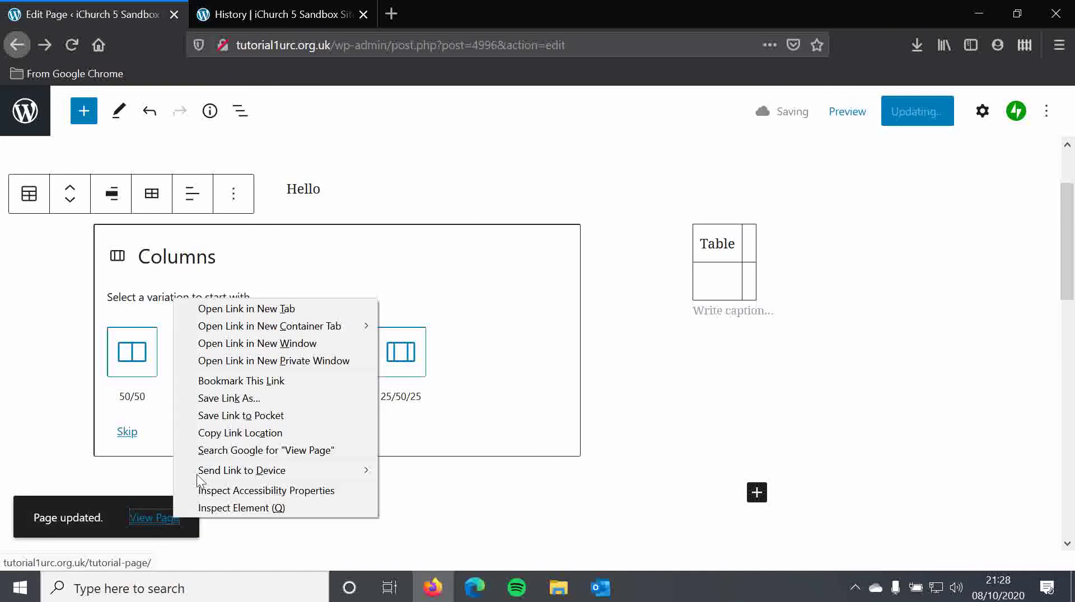
pyautogui.click(253, 312)
pyautogui.click(311, 10)
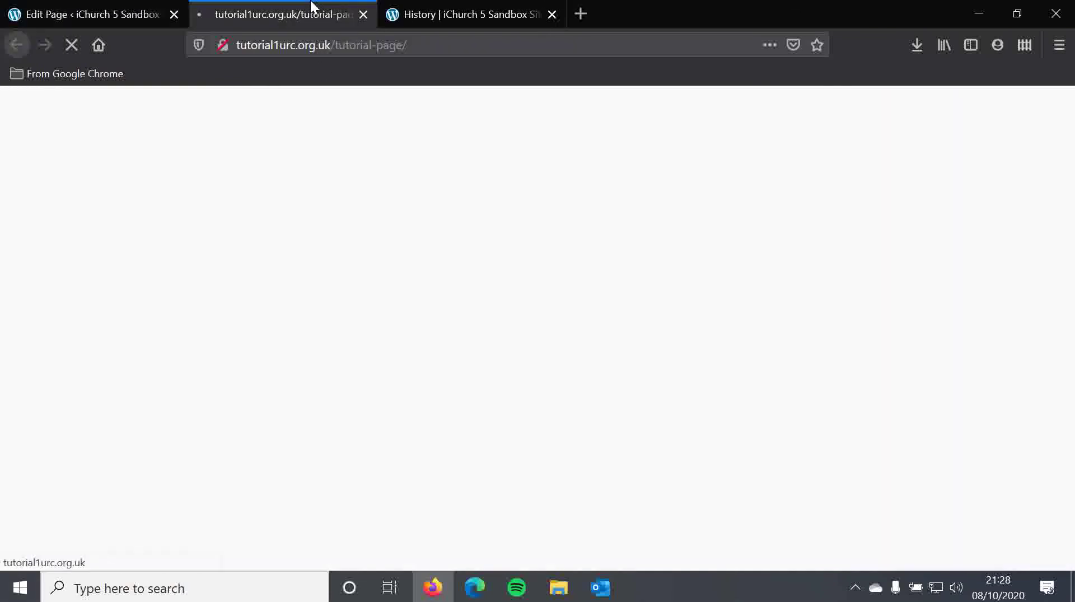
pyautogui.scroll(-3, 376, 384)
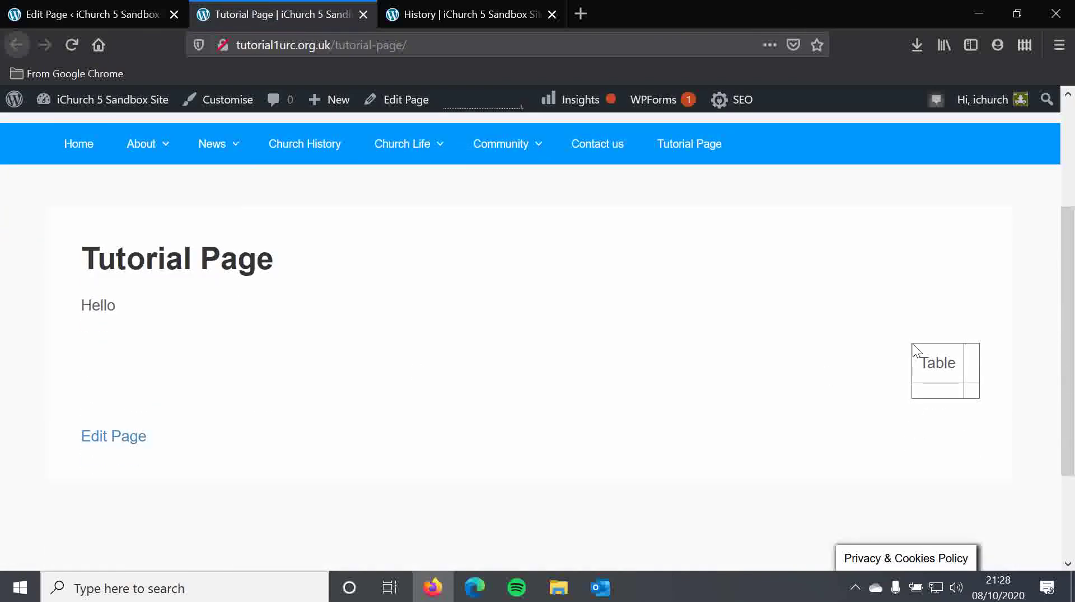
pyautogui.moveTo(921, 360); pyautogui.dragTo(973, 385)
pyautogui.click(972, 385)
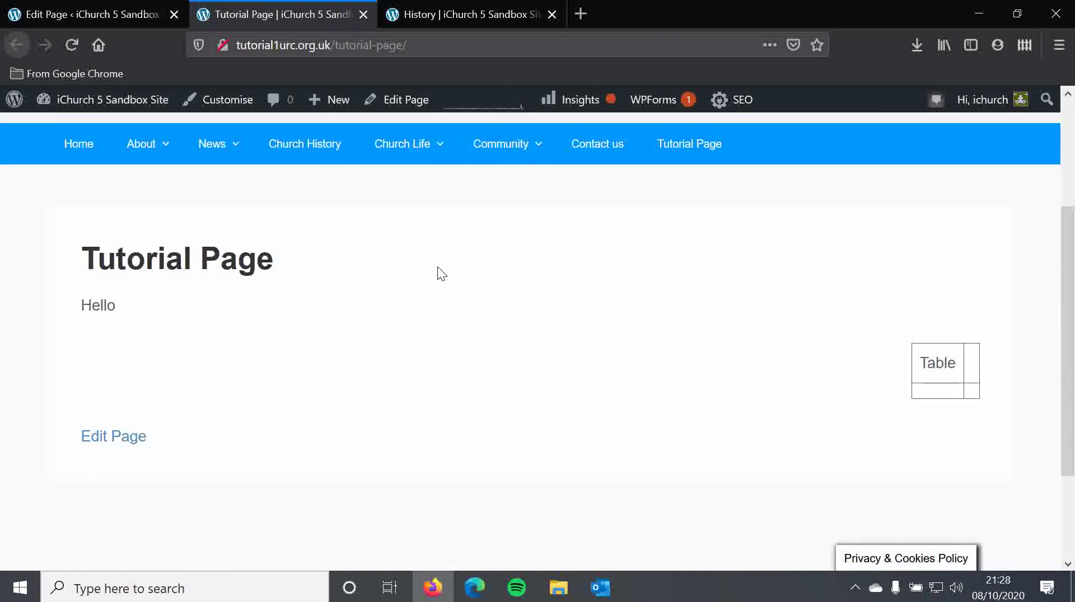
# - Return to the page editor and move the table block above the "Hello" paragraph
pyautogui.click(63, 3)
pyautogui.click(730, 278)
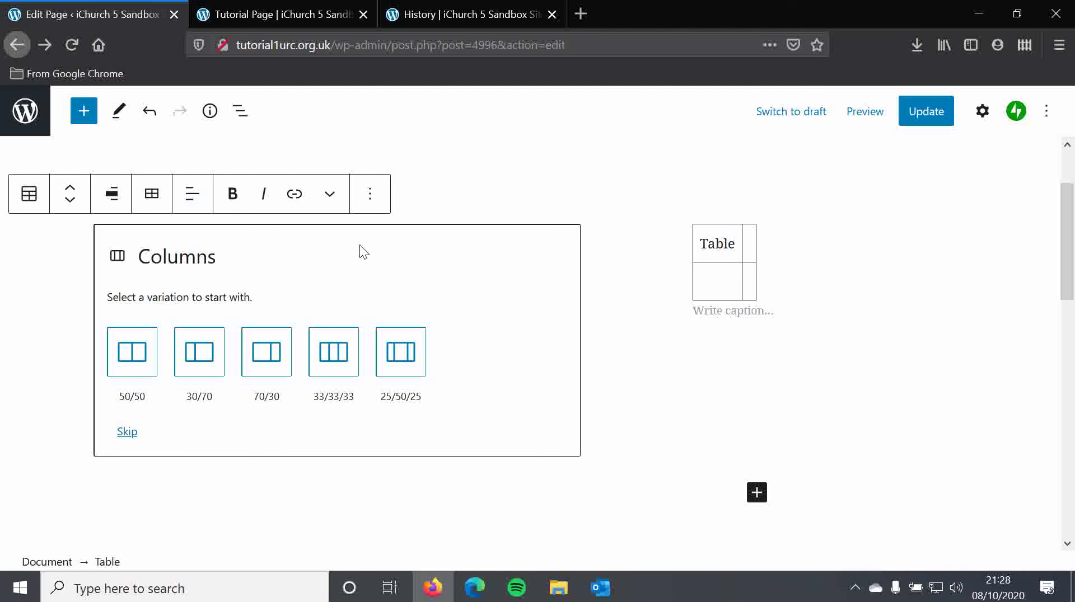
pyautogui.scroll(3, 142, 449)
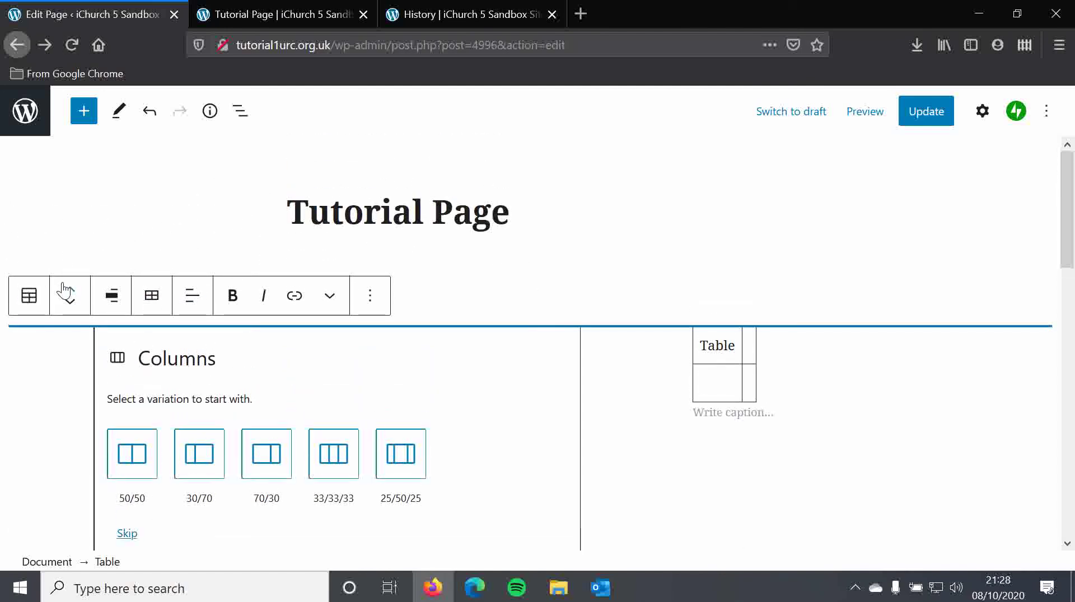
pyautogui.click(66, 291)
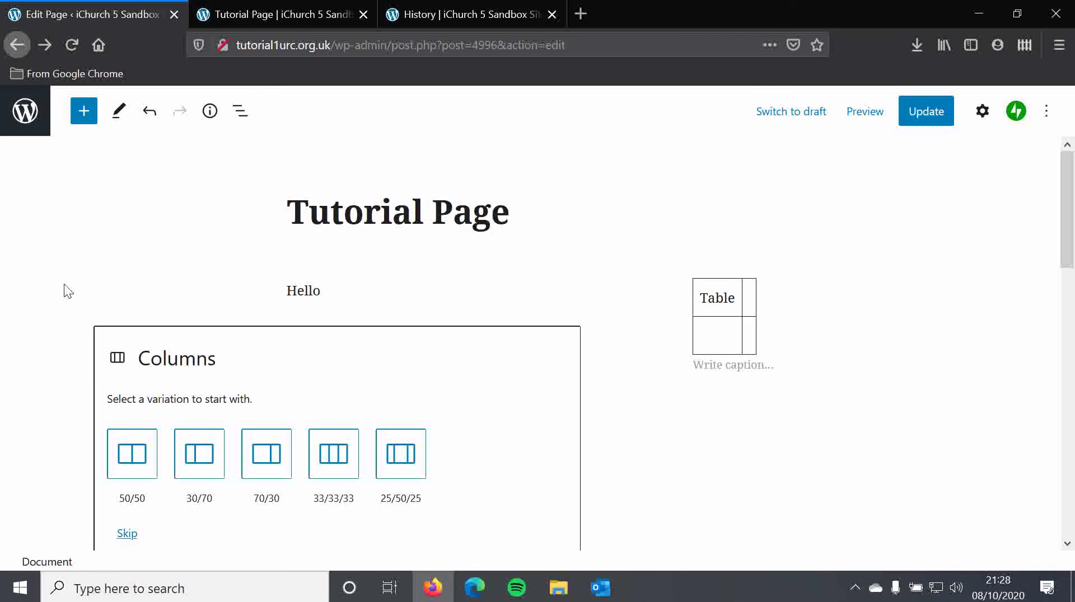
# - Try the wide width setting on the table block, and align it to the centre instead
pyautogui.click(737, 304)
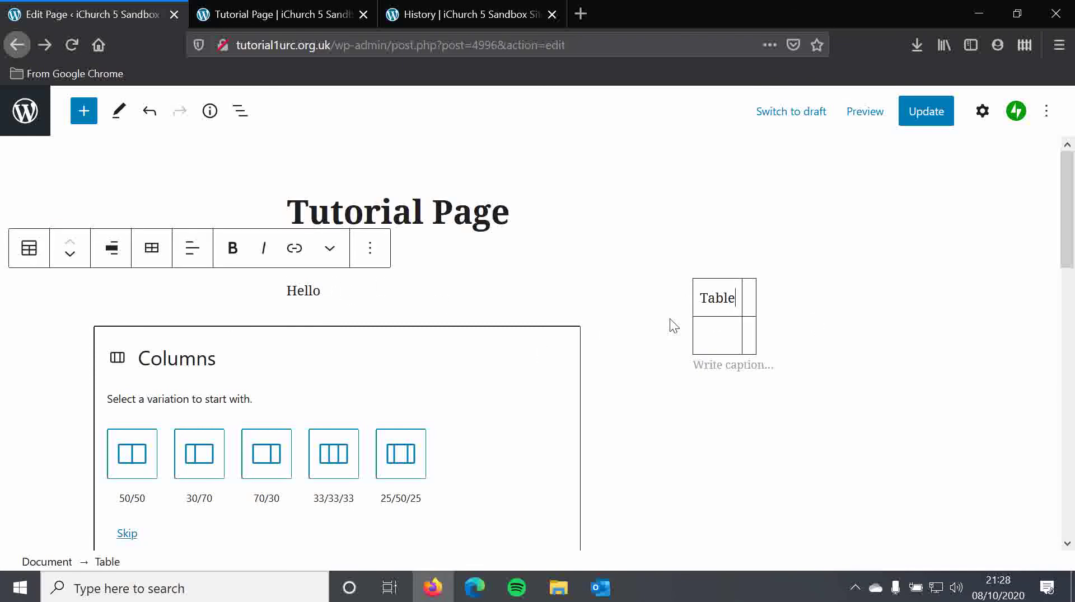
pyautogui.click(112, 250)
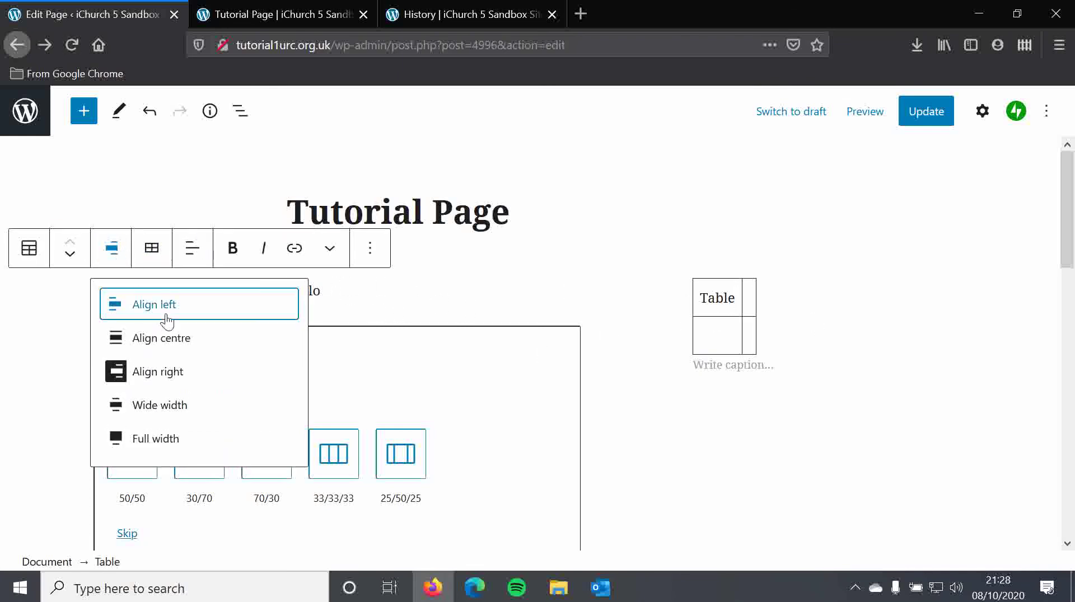
pyautogui.click(211, 414)
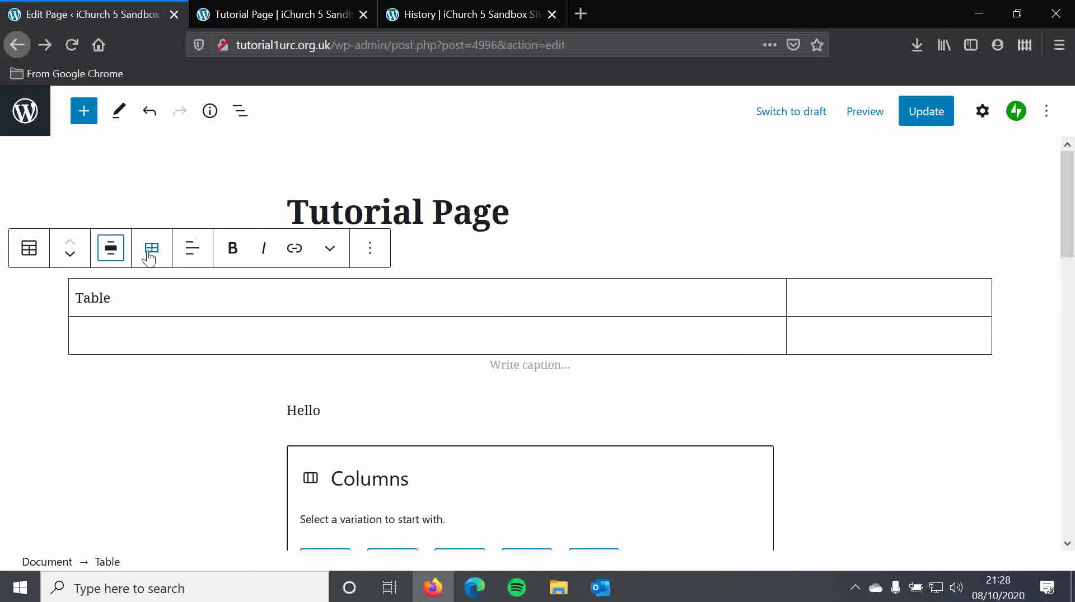
pyautogui.click(111, 249)
pyautogui.click(162, 336)
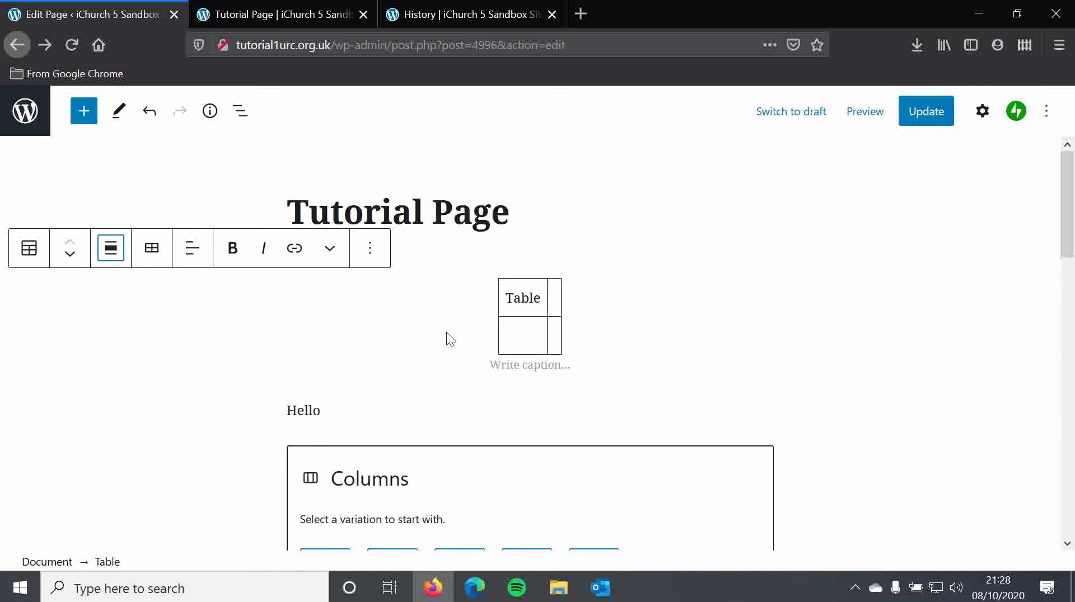
# - Try filler text in the second cell of the centred table's first row, and clear the cell
pyautogui.click(556, 297)
pyautogui.write('fdgjkfhgjkdfhgkjgh')
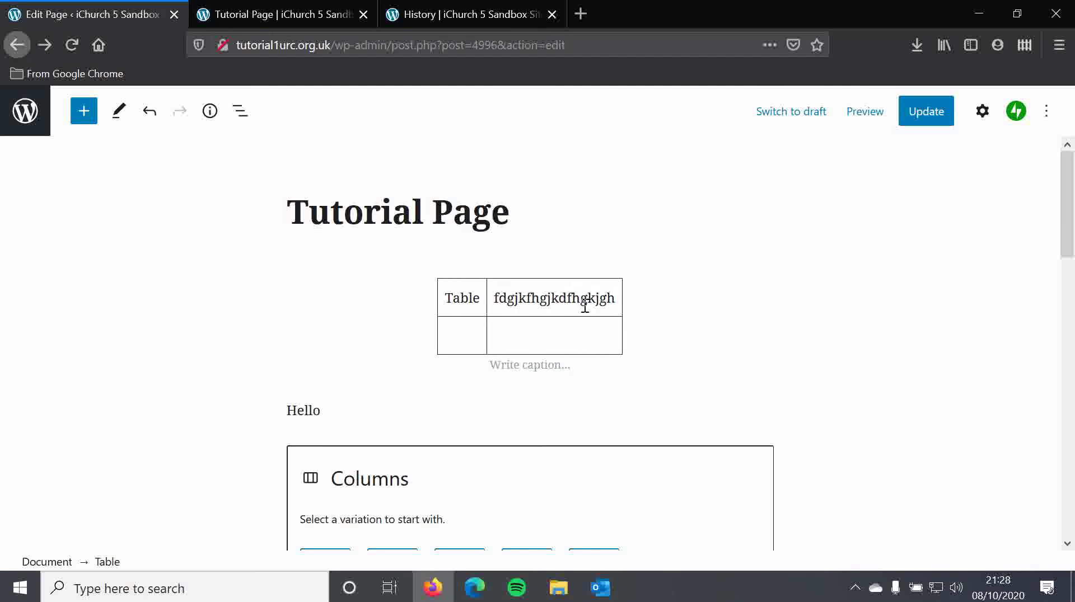
pyautogui.moveTo(616, 298); pyautogui.dragTo(496, 296)
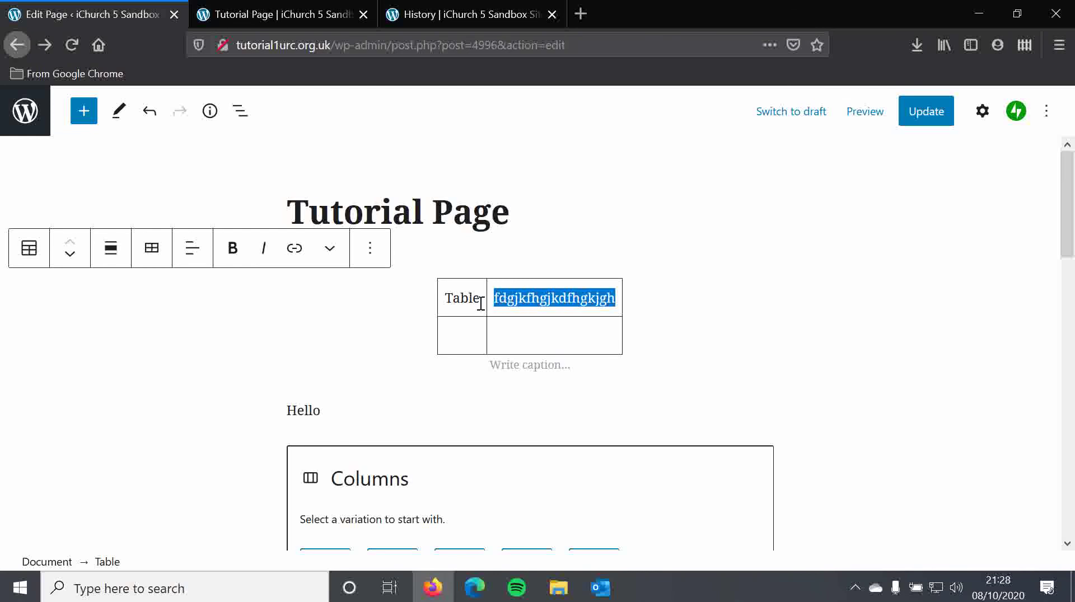
pyautogui.press('BackSpace')
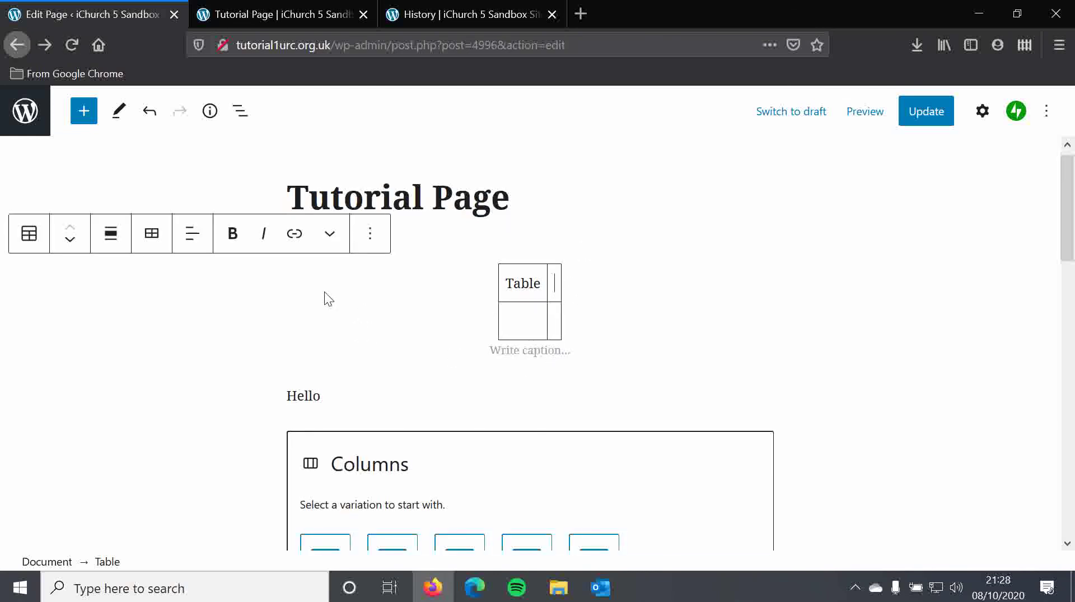
# - Transform the table block to a Classic Paragraph block and narrow the table's first column
pyautogui.click(29, 234)
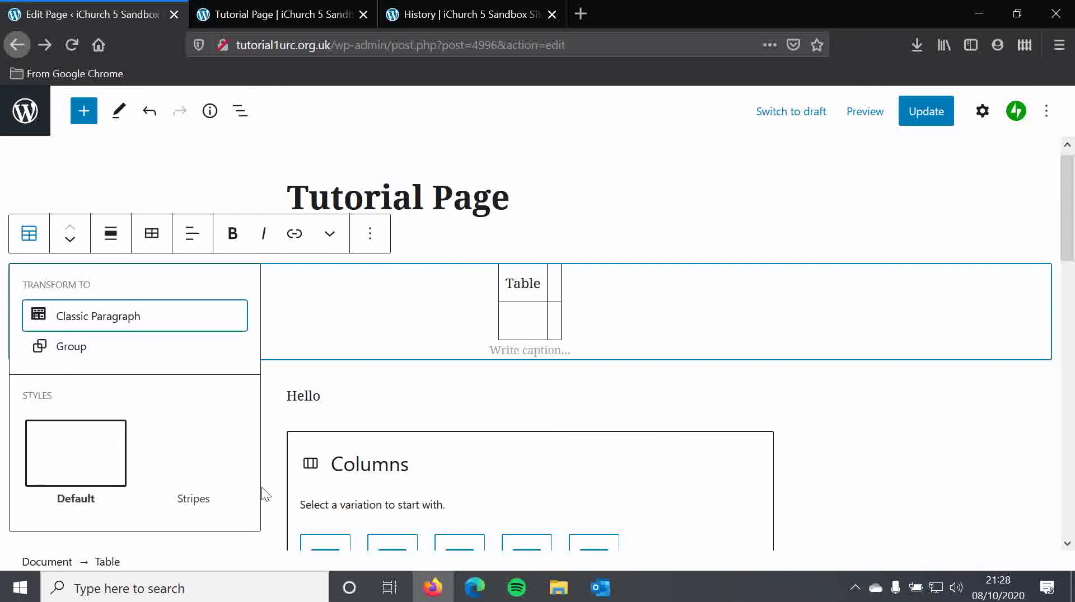
pyautogui.click(93, 318)
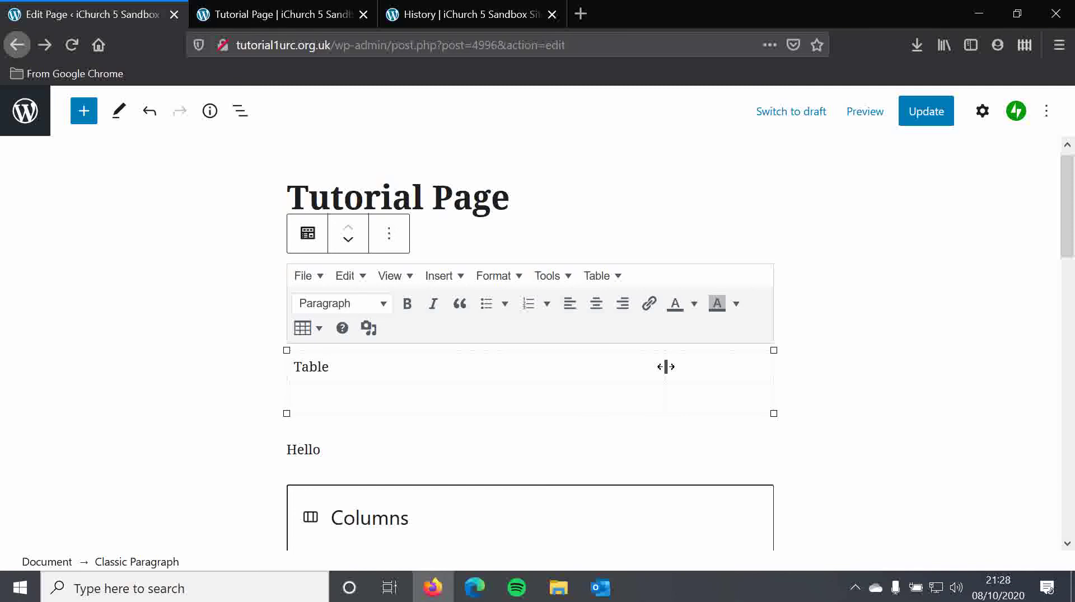
pyautogui.moveTo(562, 363); pyautogui.dragTo(459, 366)
# - Review the classic editor's table, cell and row options for the table
pyautogui.click(319, 331)
pyautogui.moveTo(388, 359)
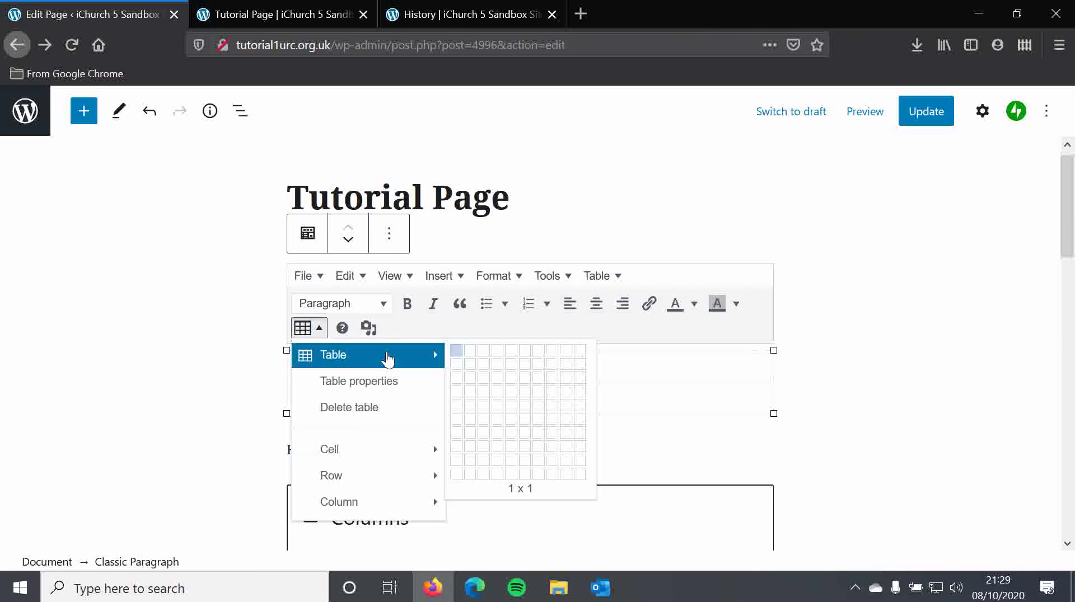
pyautogui.moveTo(396, 448)
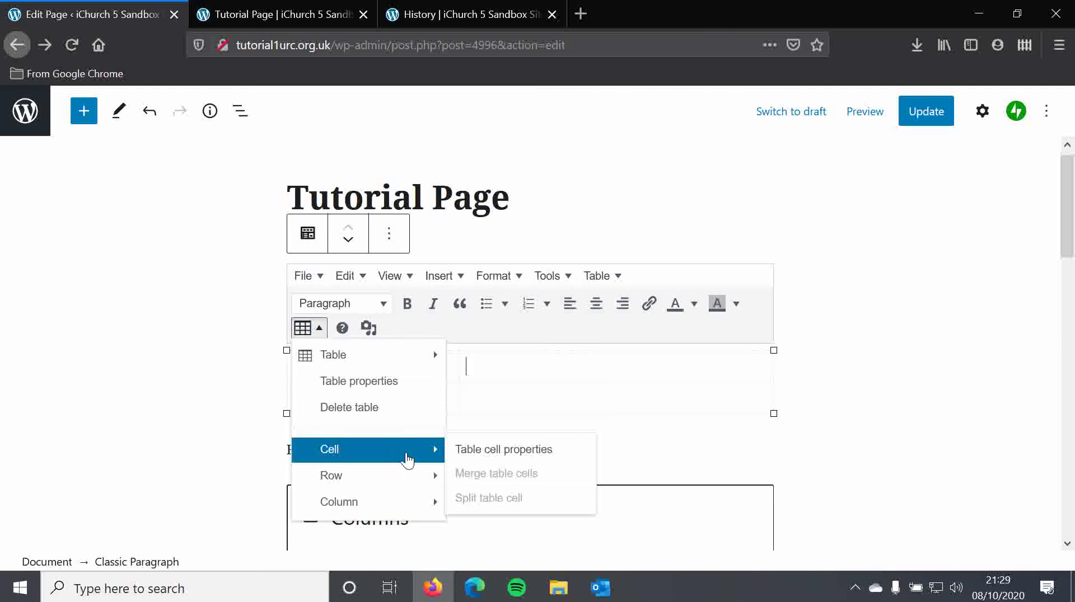
pyautogui.moveTo(428, 491)
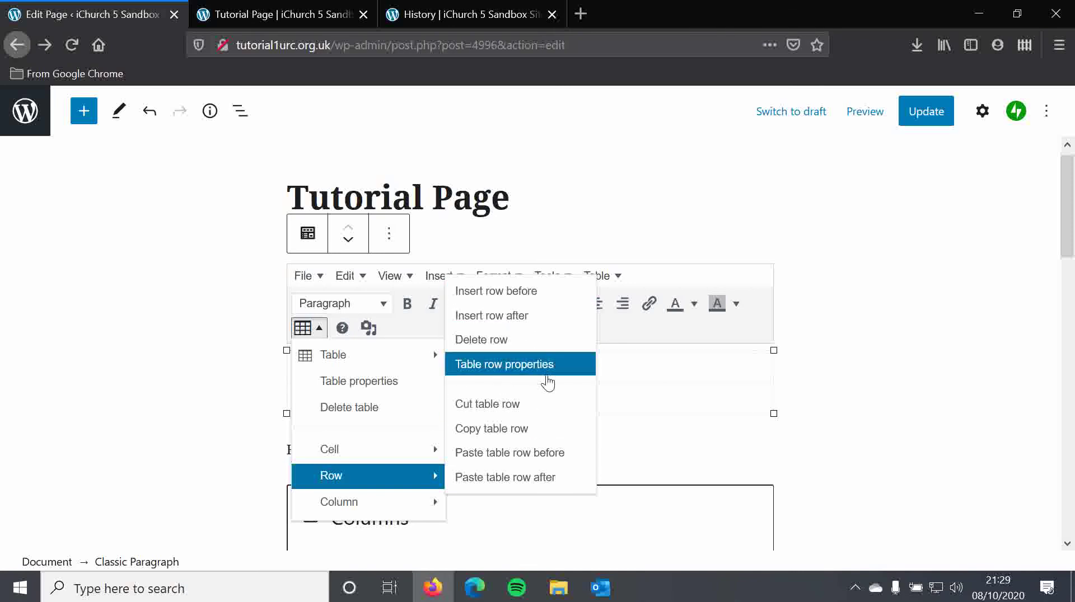
pyautogui.click(642, 377)
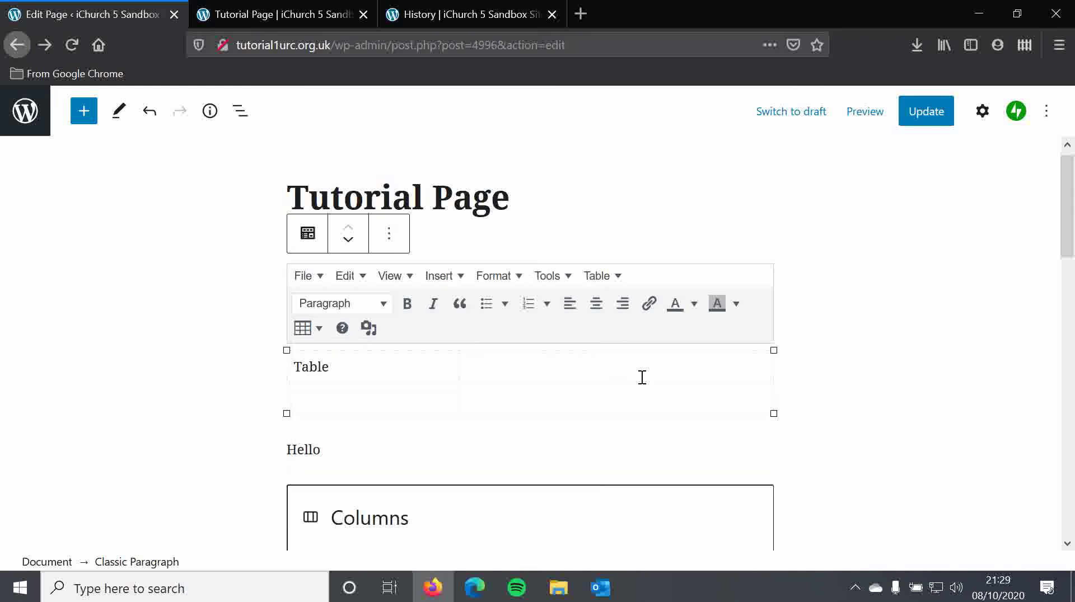
# - Remove the Classic Paragraph block that holds the table from the page
pyautogui.click(386, 239)
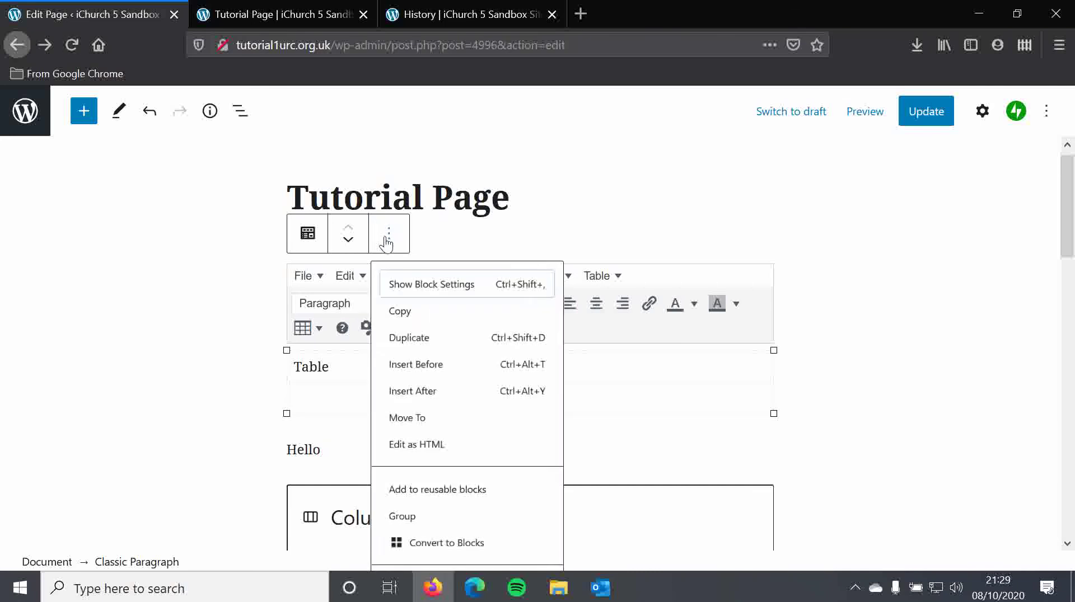
pyautogui.scroll(-2, 483, 557)
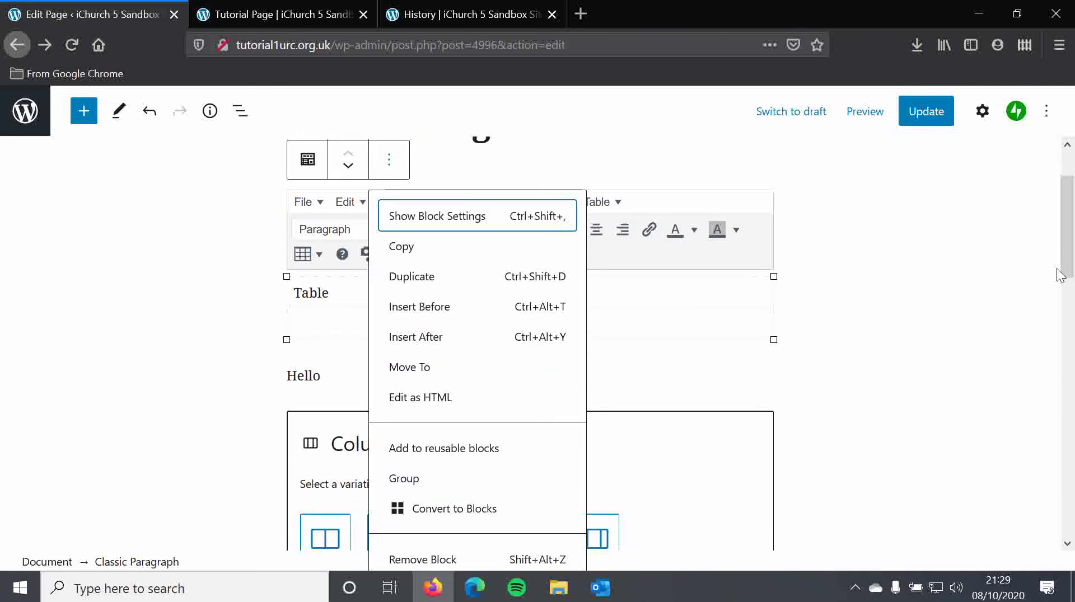
pyautogui.click(445, 557)
pyautogui.scroll(2, 349, 279)
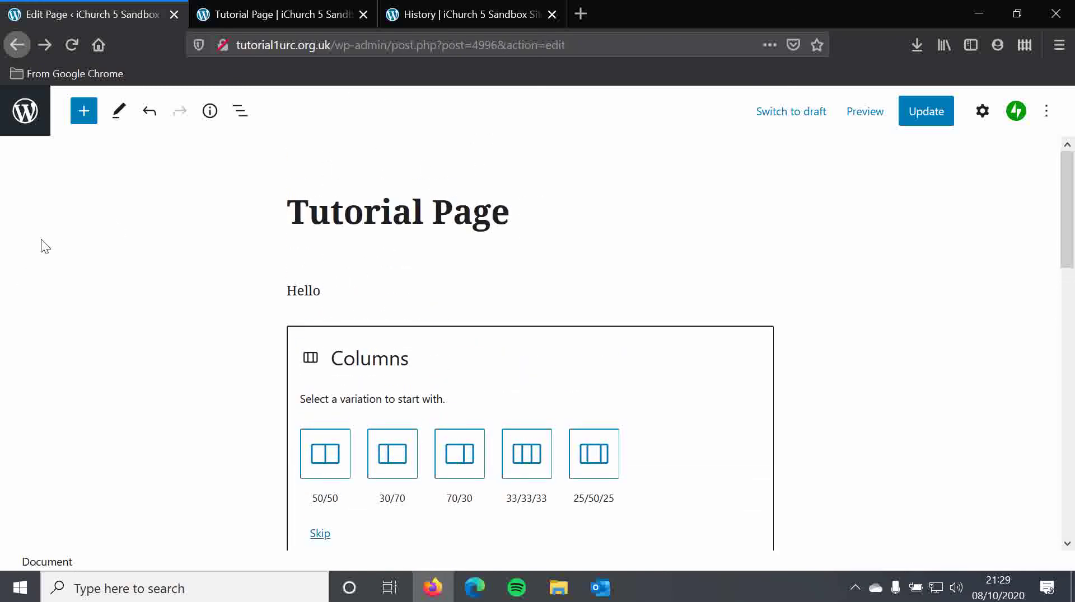
# - Insert a Buttons block below the Columns block and label the button "Click here!"
pyautogui.click(84, 112)
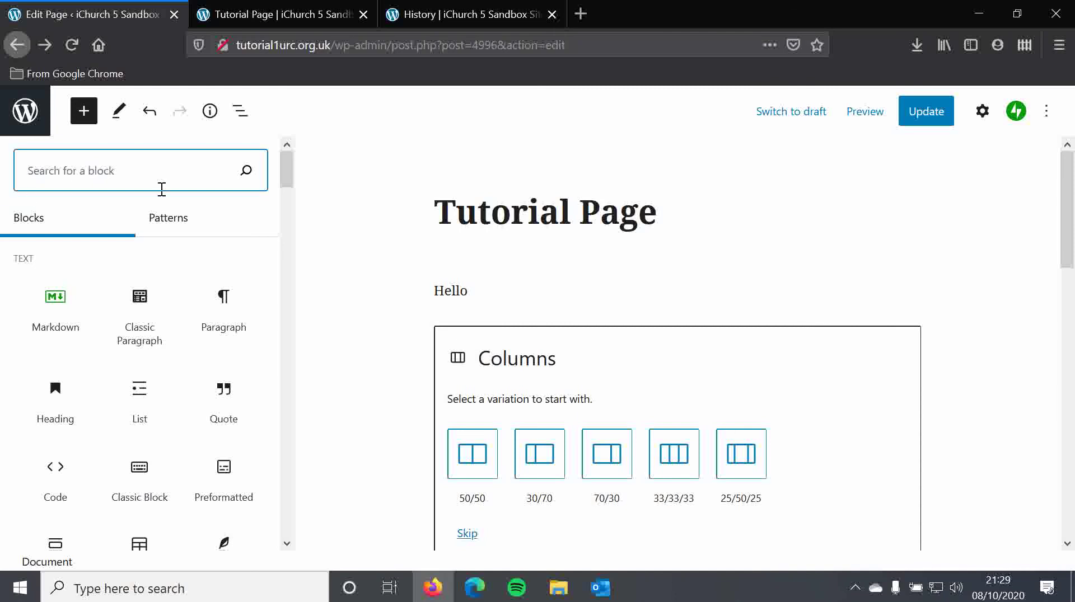
pyautogui.moveTo(290, 176); pyautogui.dragTo(289, 248)
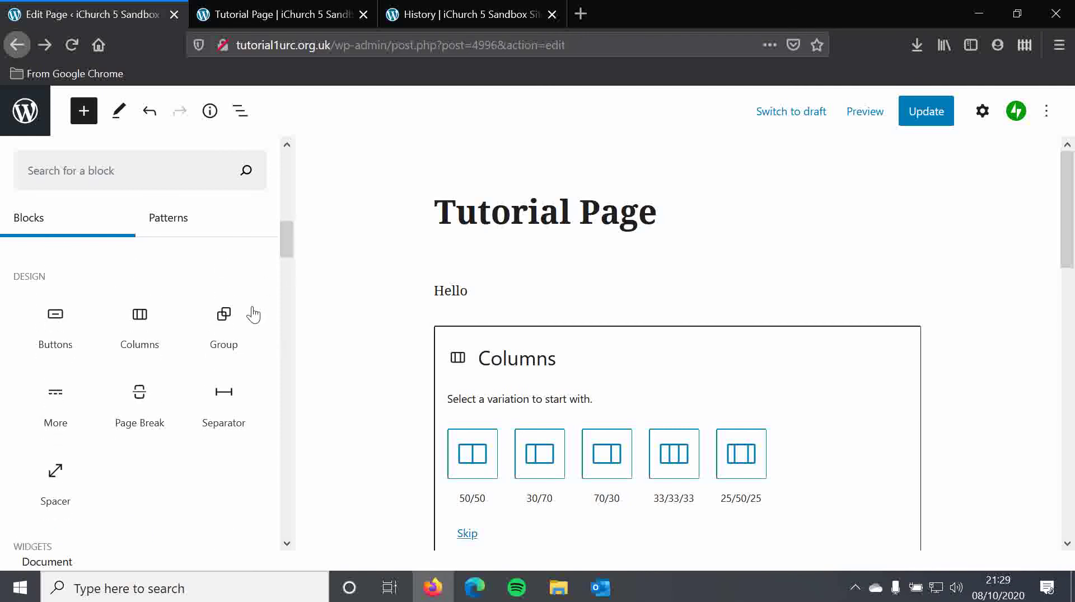
pyautogui.click(25, 303)
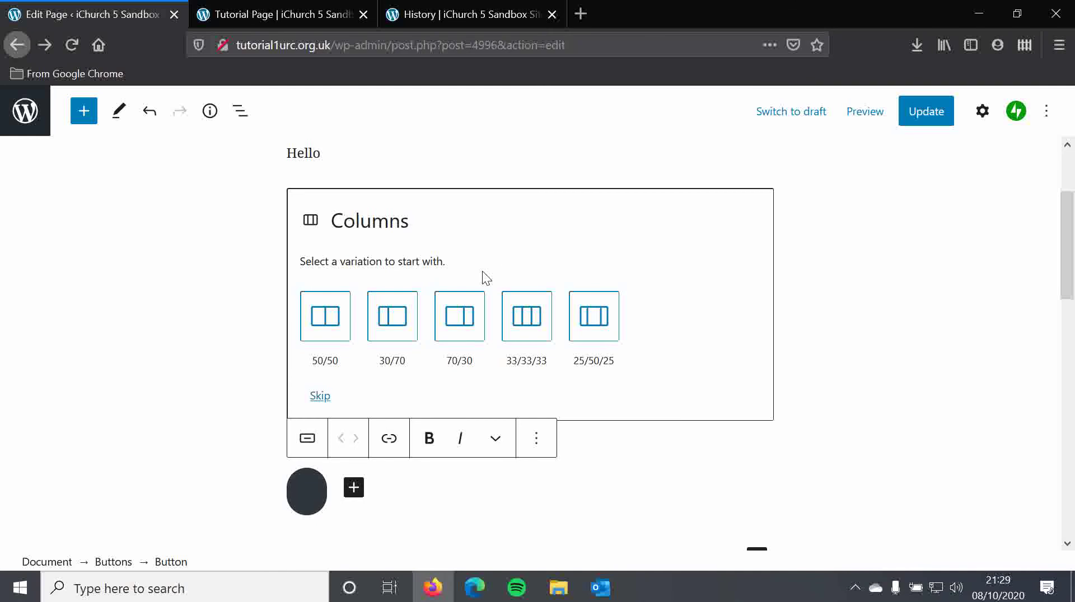
pyautogui.write('Click')
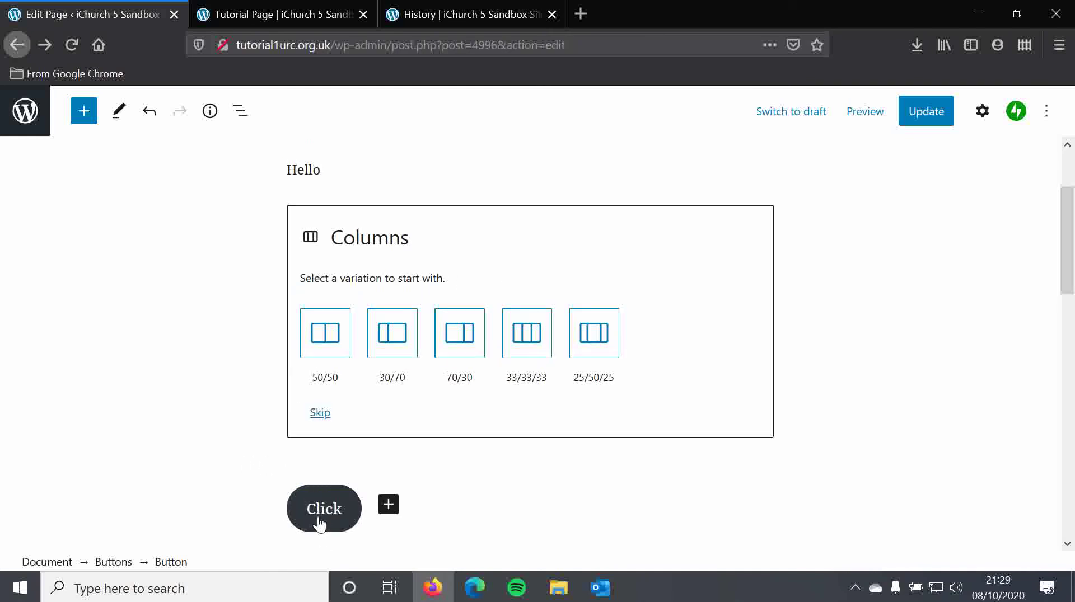
pyautogui.write(' here!')
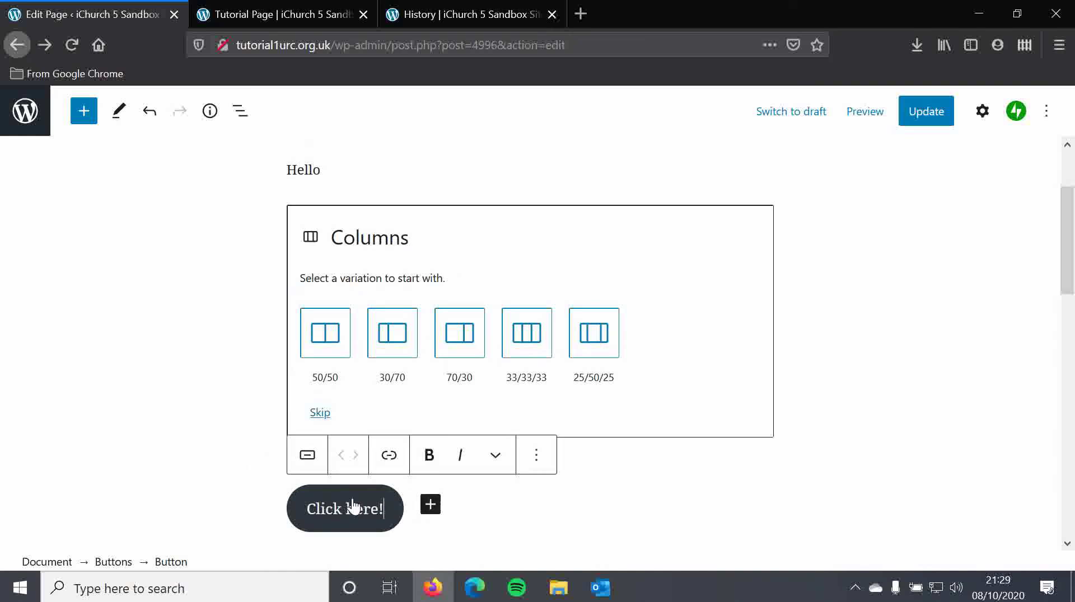
# - Check the "Click here!" button's link settings and change its style to Outline
pyautogui.click(389, 456)
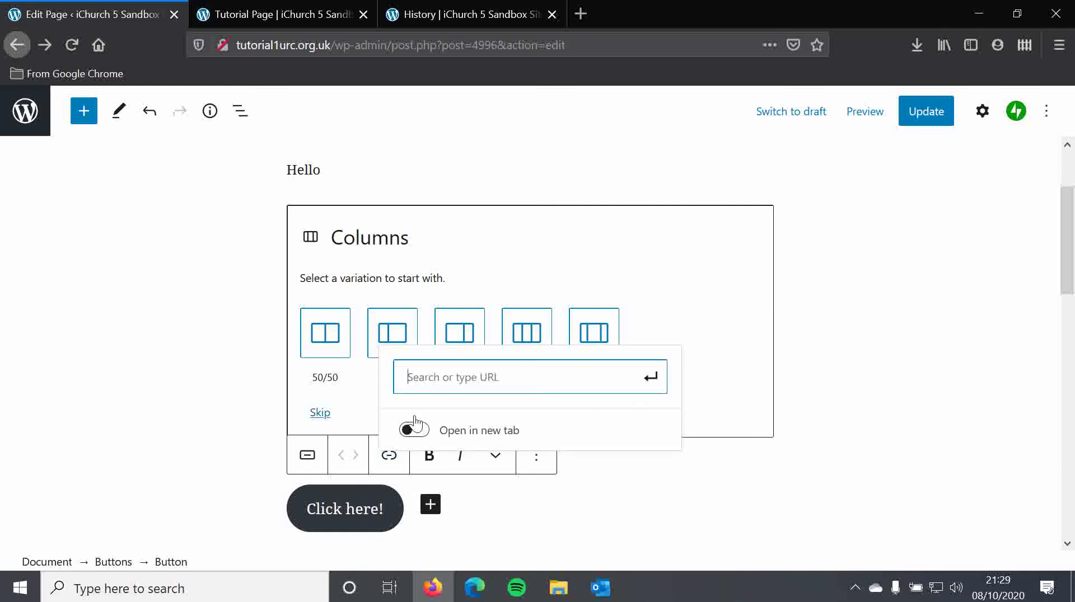
pyautogui.click(306, 456)
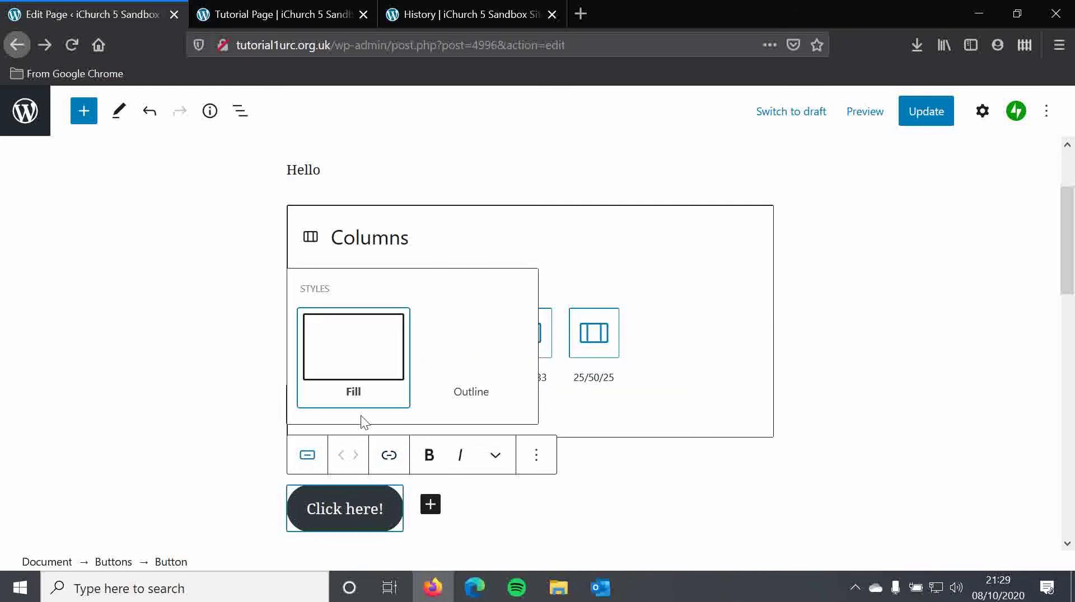
pyautogui.click(461, 360)
pyautogui.click(308, 454)
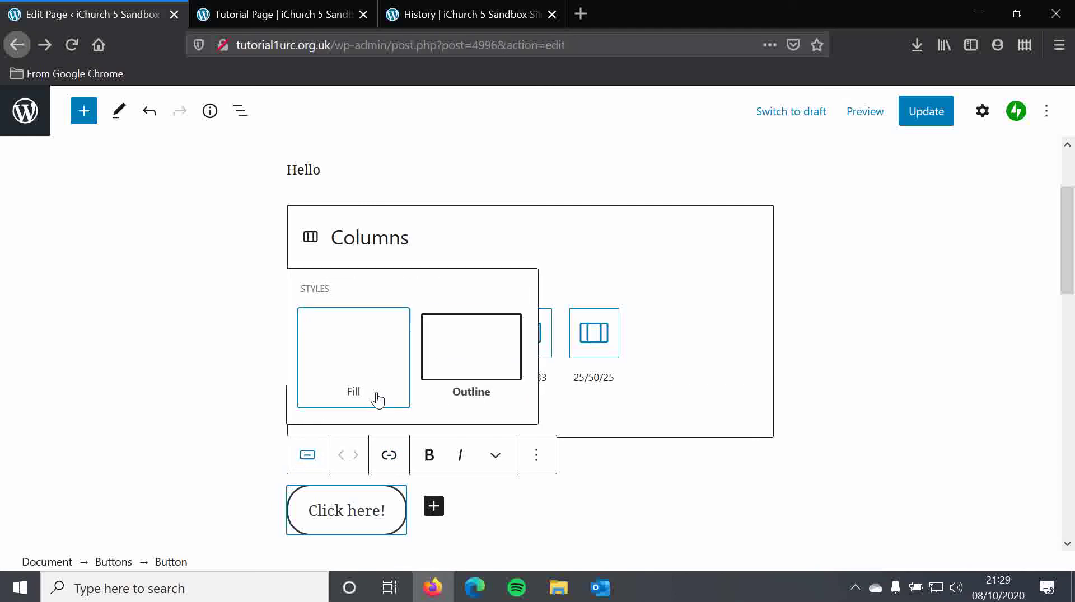
# - Check the button's additional formatting options and remove the "Click here!" button block
pyautogui.click(507, 454)
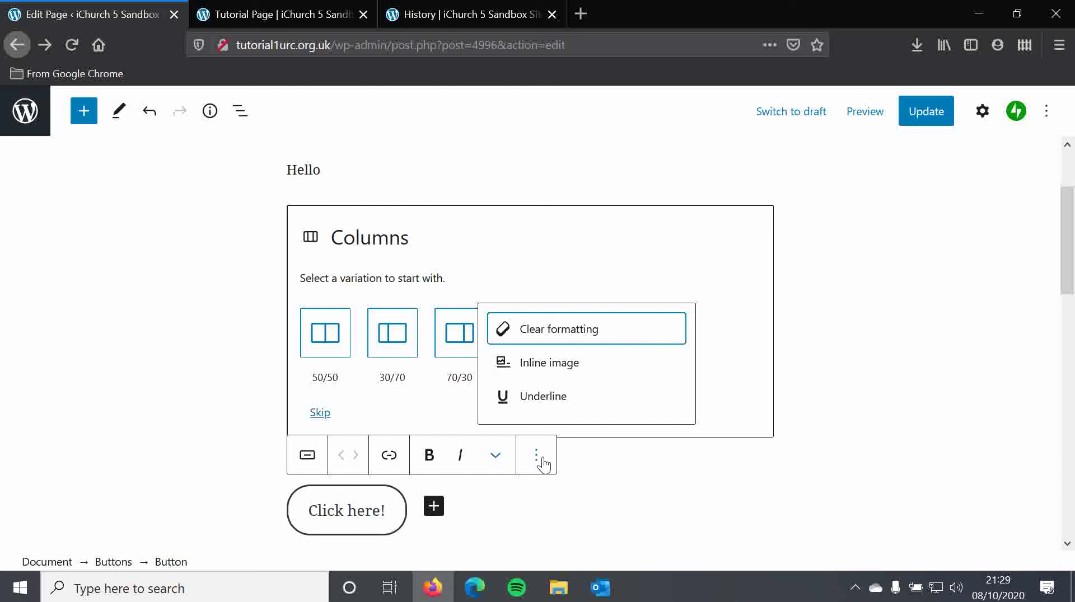
pyautogui.click(536, 456)
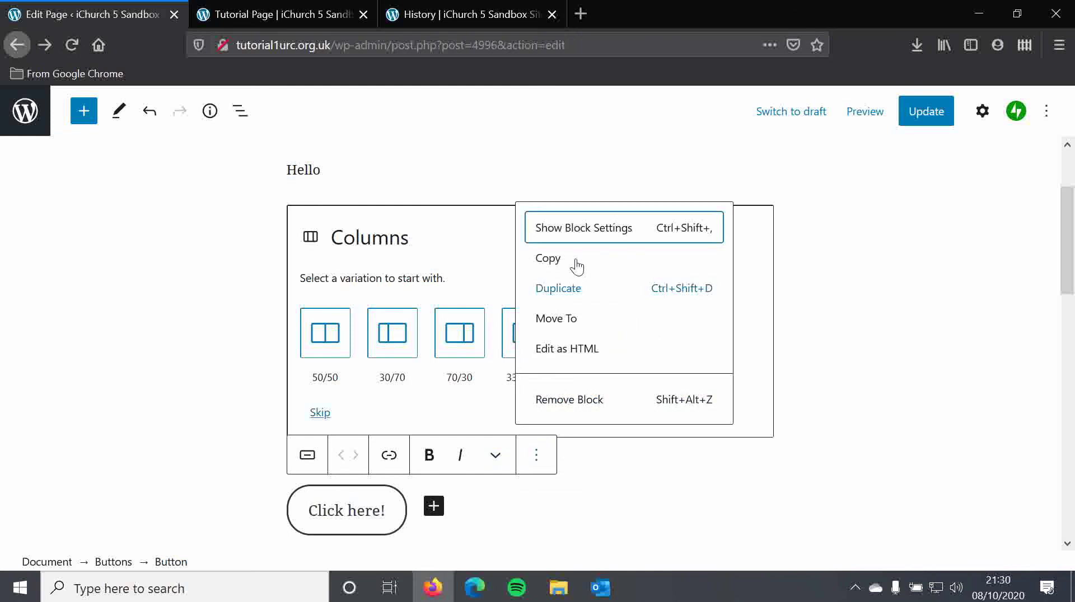
pyautogui.click(576, 395)
# - Look over the available blocks in the block library and select the "Hello" paragraph block
pyautogui.click(85, 117)
pyautogui.moveTo(288, 167)
pyautogui.mouseDown()
pyautogui.moveTo(291, 385)
pyautogui.moveTo(297, 150)
pyautogui.mouseUp()
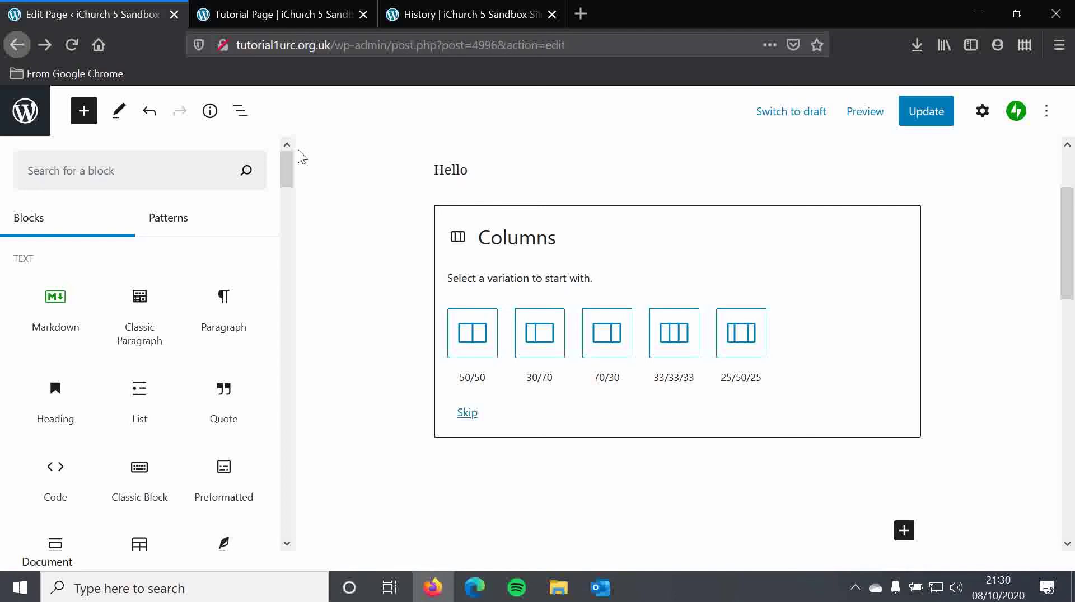
pyautogui.scroll(3, 590, 293)
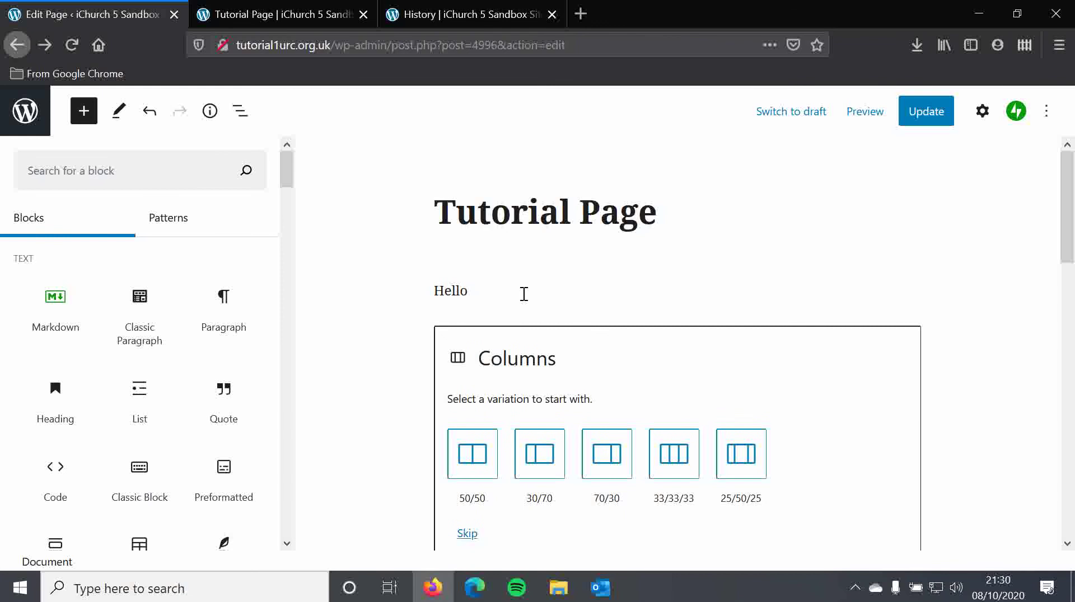
pyautogui.click(524, 294)
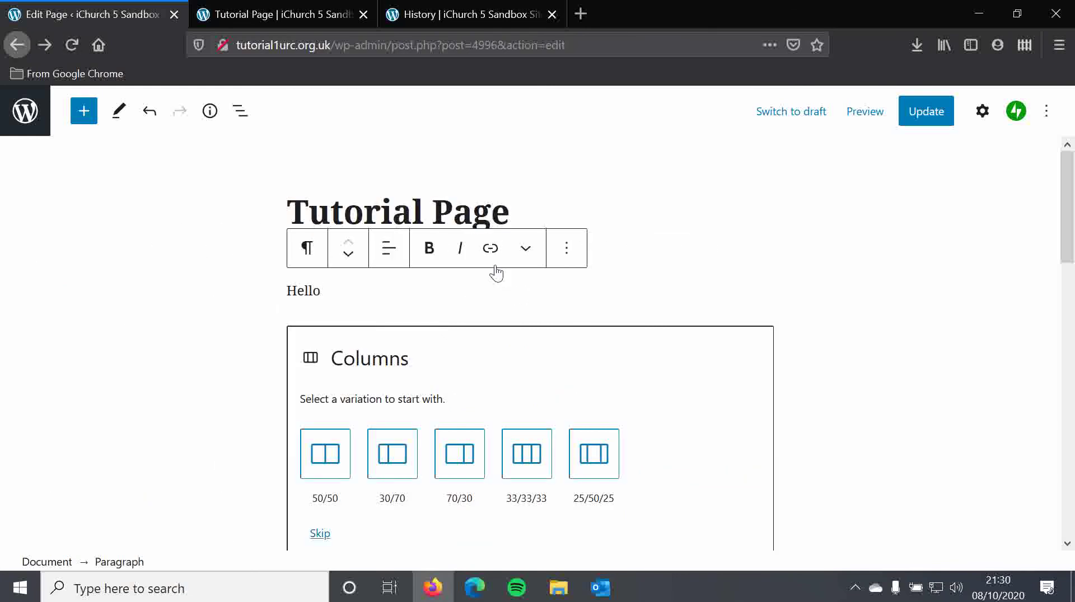